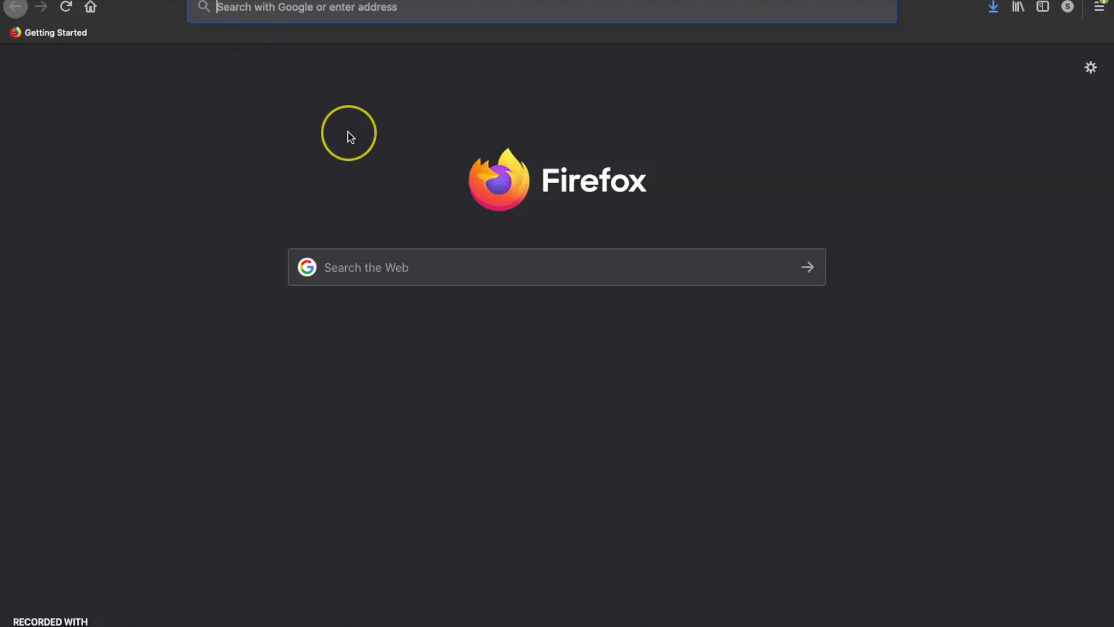
- Go to github.com and start the account sign-up
{"action": "type", "text": "github.com/"}
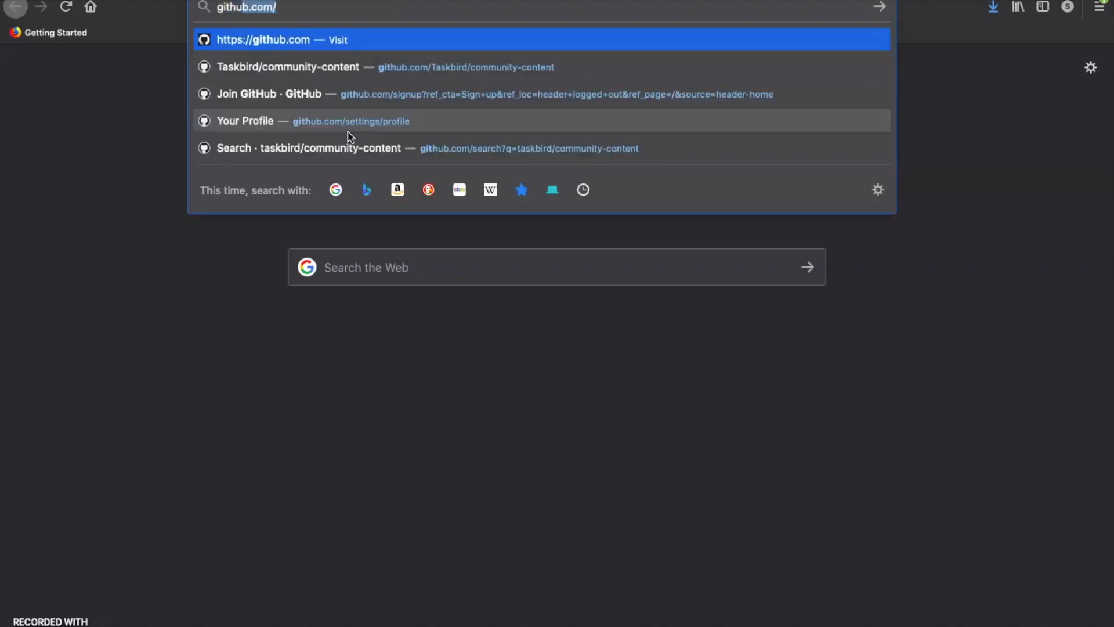
{"action": "key", "text": "Return"}
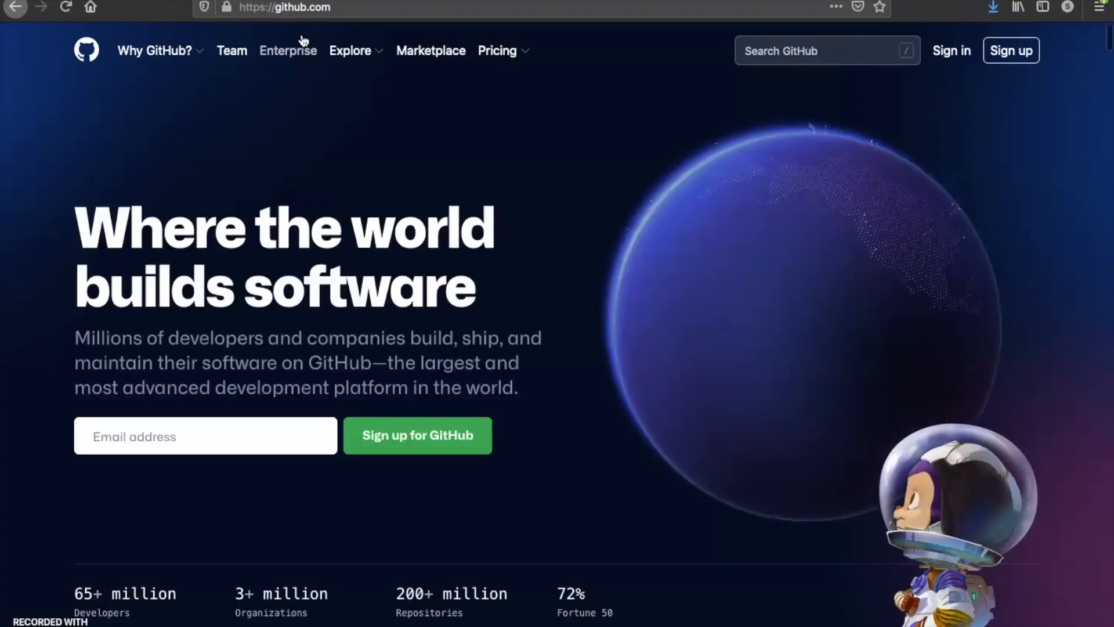
{"action": "left_click", "coordinate": [1007, 52]}
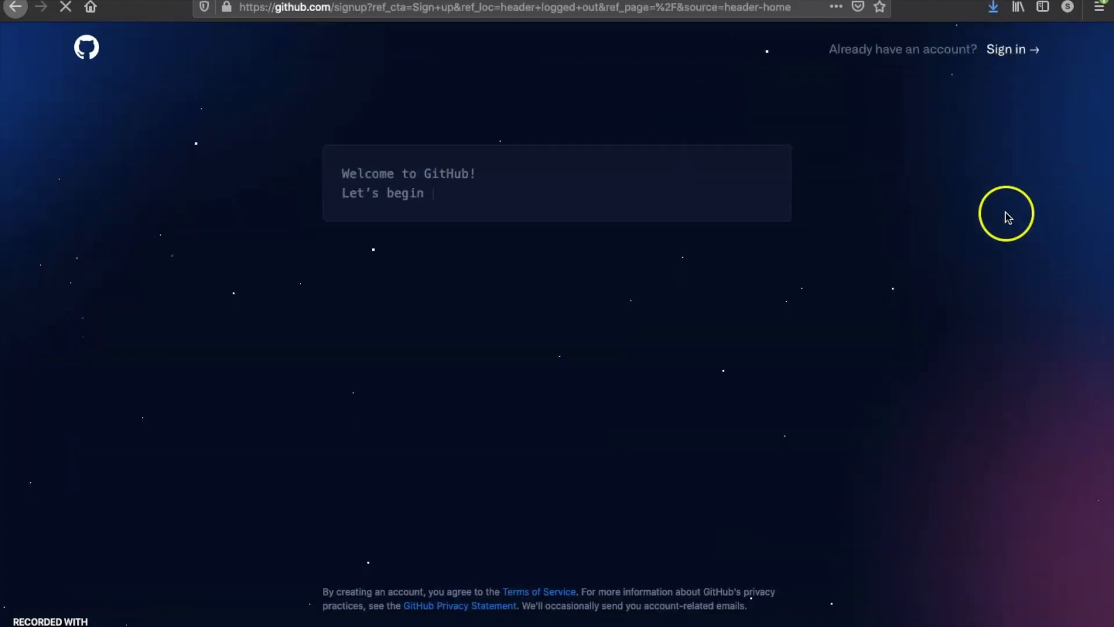
- Enter the sign-up e-mail address and a new account password on the sign-up form
{"action": "left_click", "coordinate": [845, 311]}
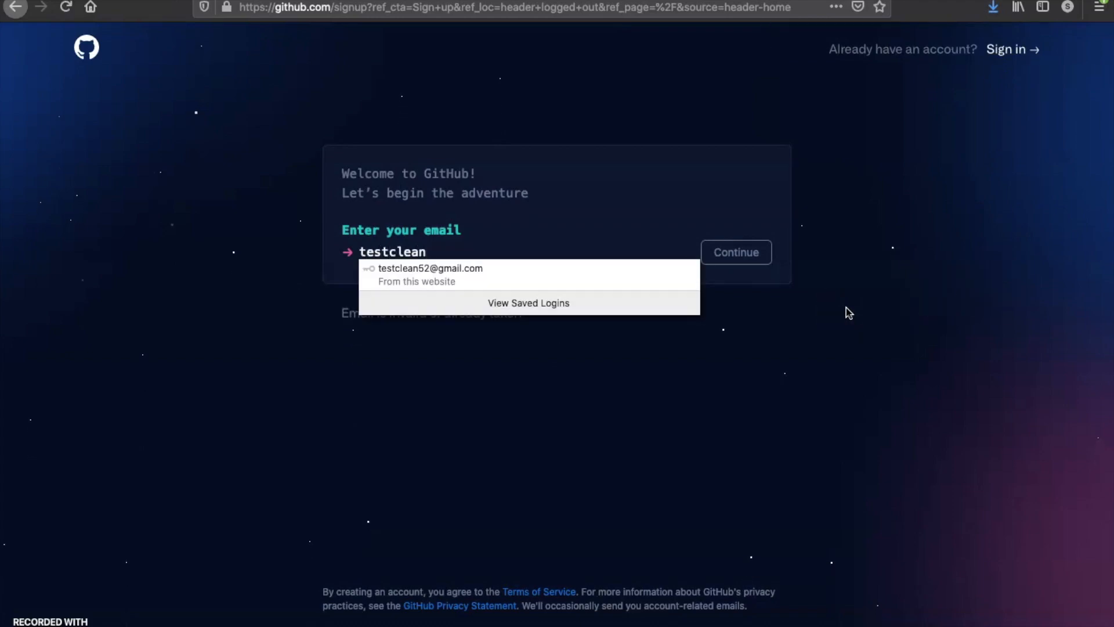
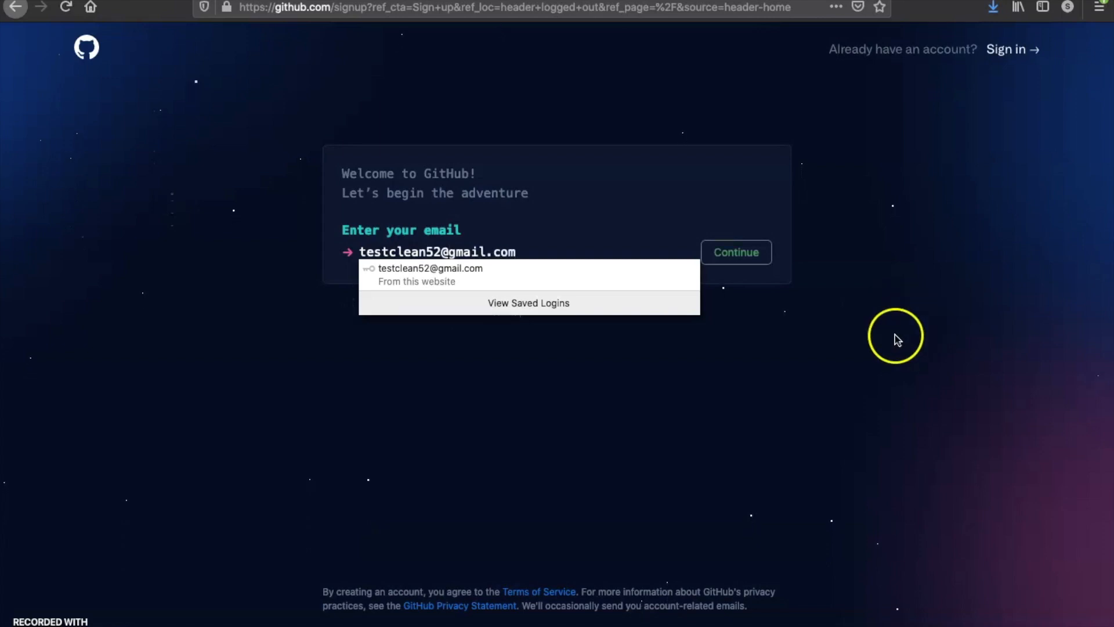
{"action": "left_click", "coordinate": [716, 260]}
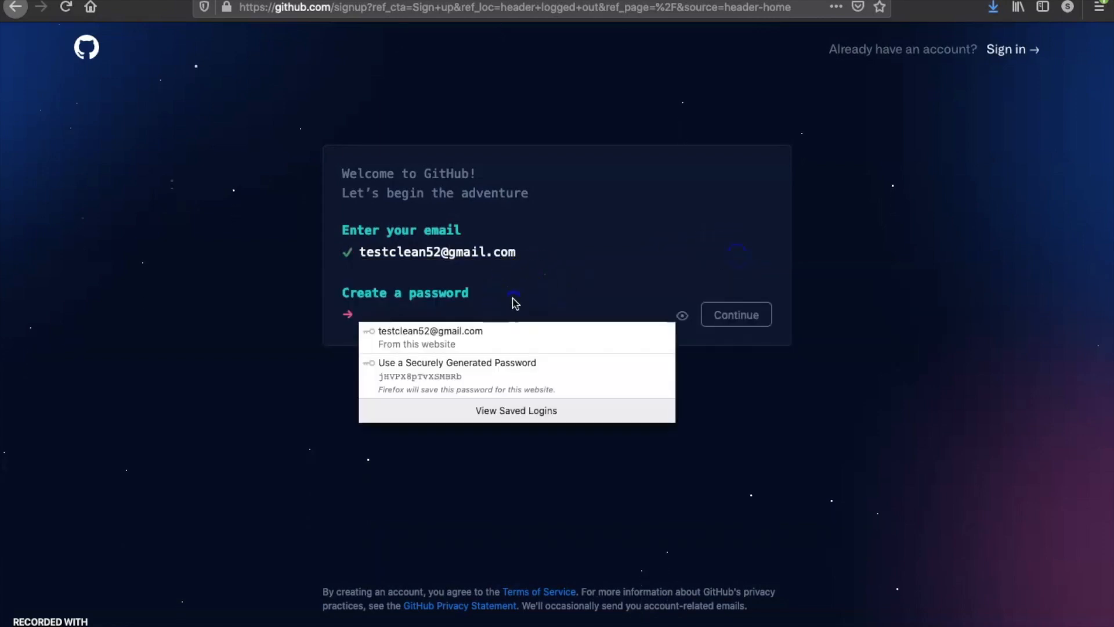
{"action": "left_click", "coordinate": [492, 316]}
{"action": "left_click", "coordinate": [438, 312]}
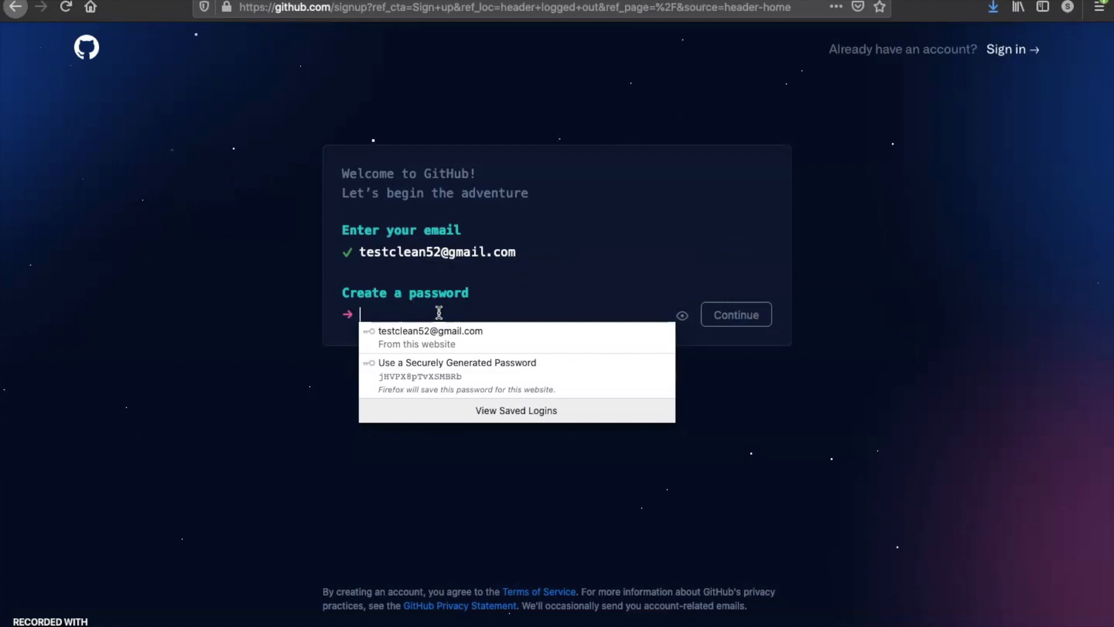
{"action": "left_click", "coordinate": [683, 315]}
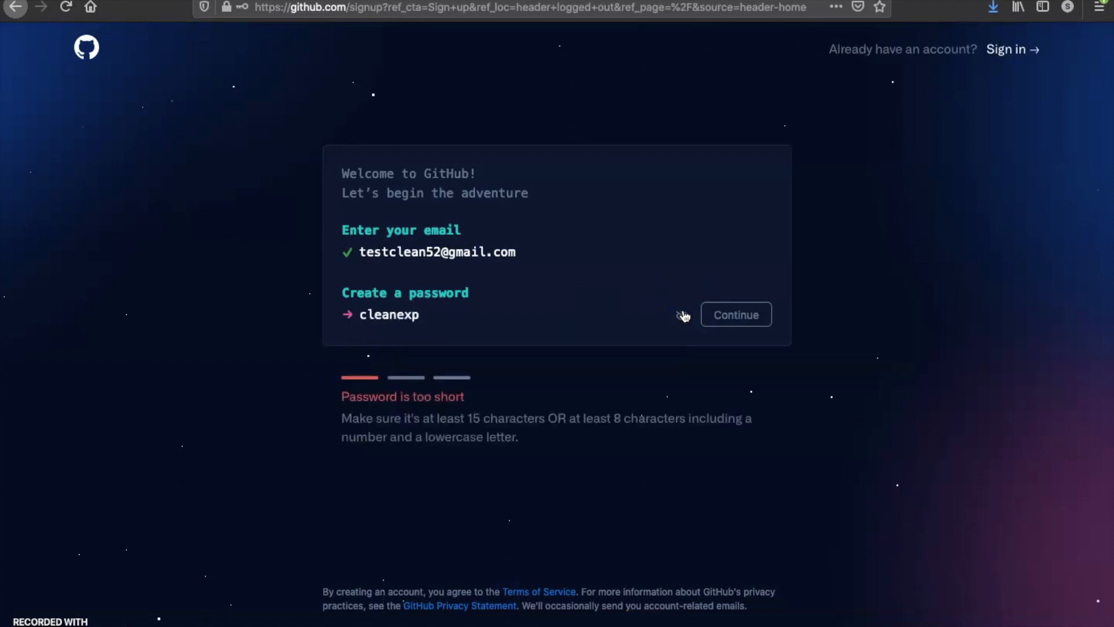
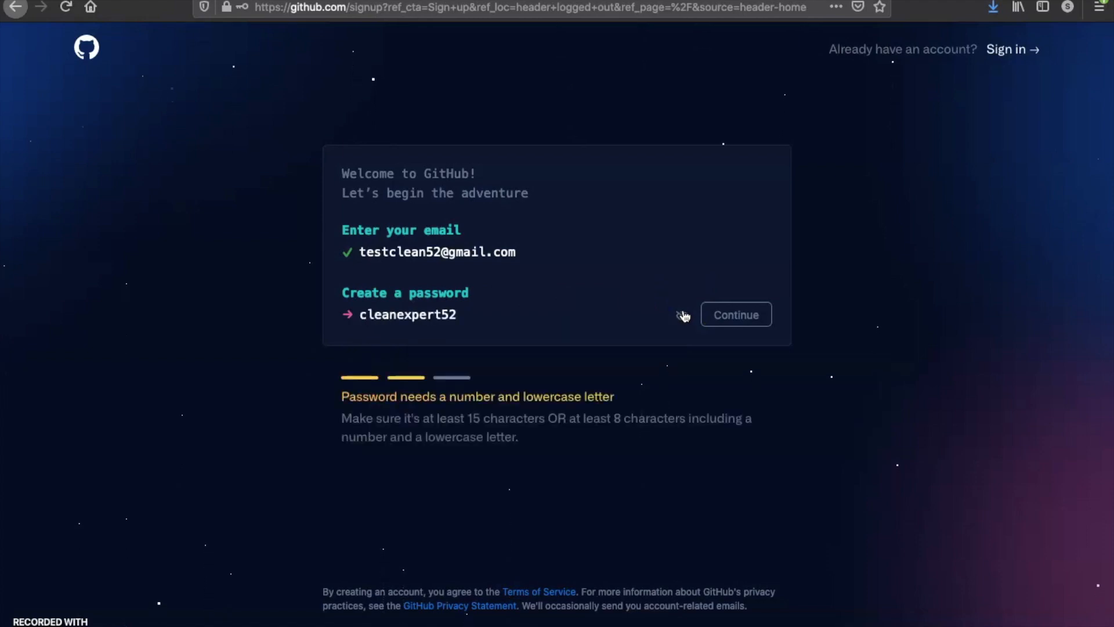
{"action": "left_click", "coordinate": [743, 317]}
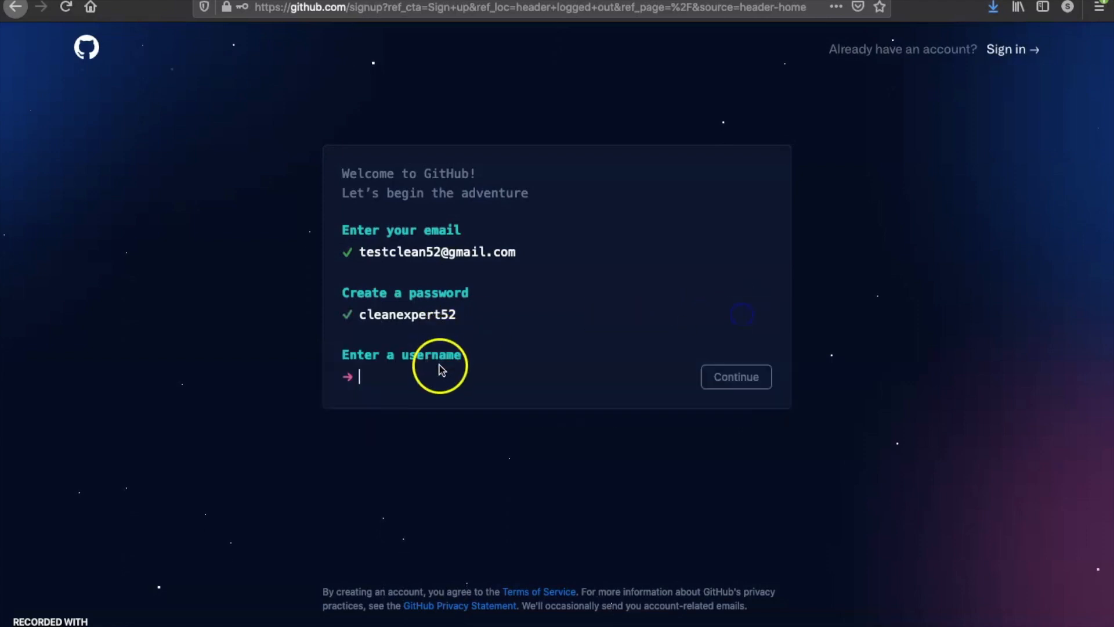
- Choose an available username and answer 'n' to decline product updates
{"action": "left_click", "coordinate": [434, 382]}
{"action": "type", "text": "testc"}
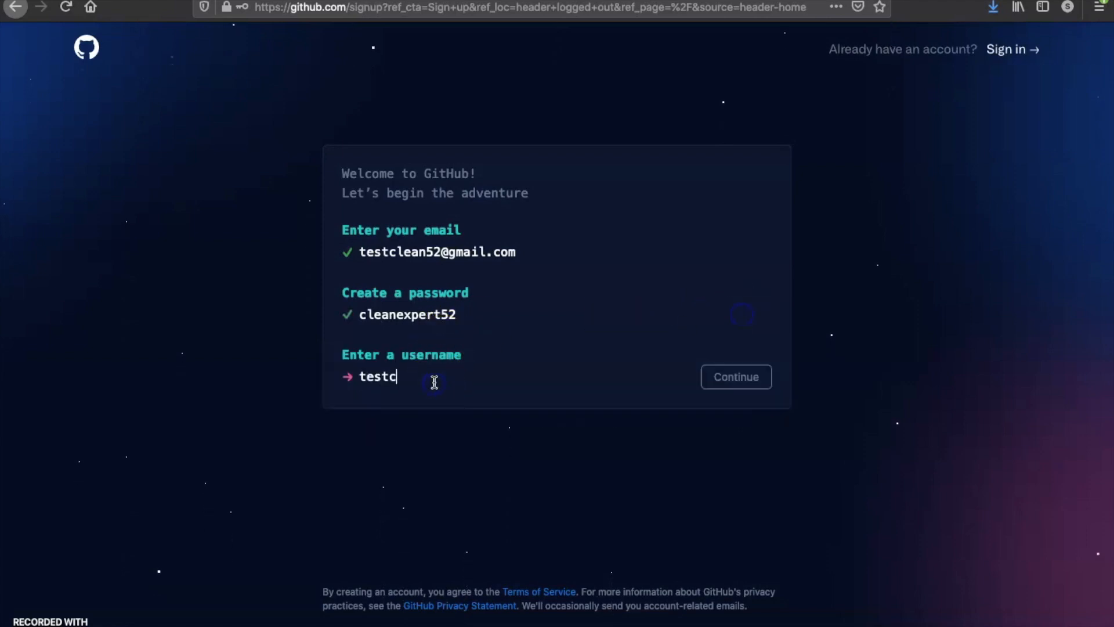
{"action": "type", "text": "lean52"}
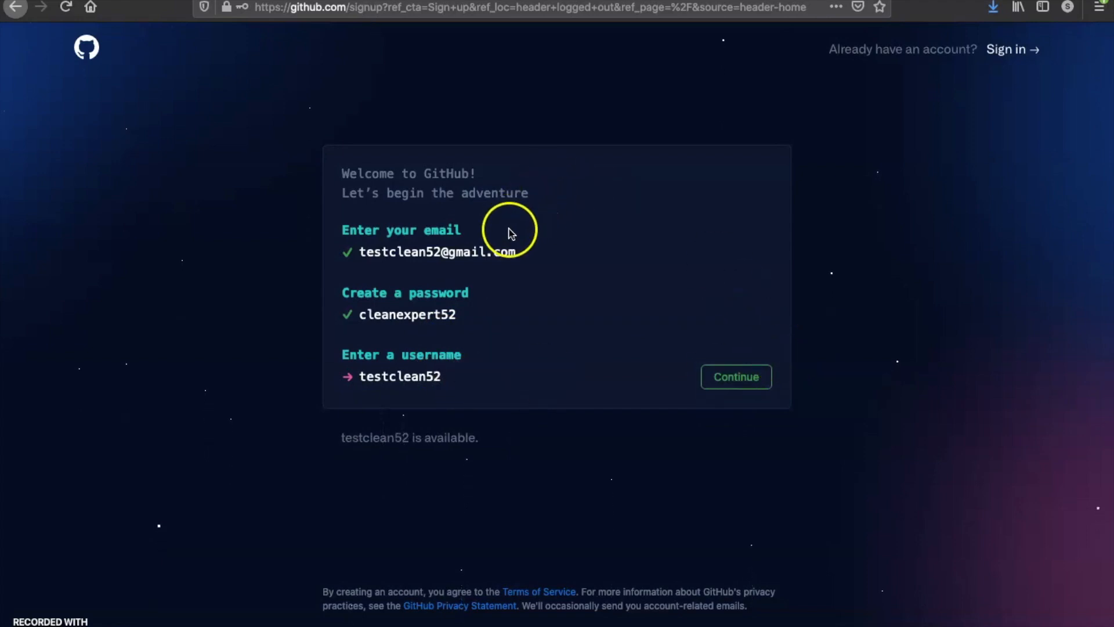
{"action": "left_click", "coordinate": [735, 387]}
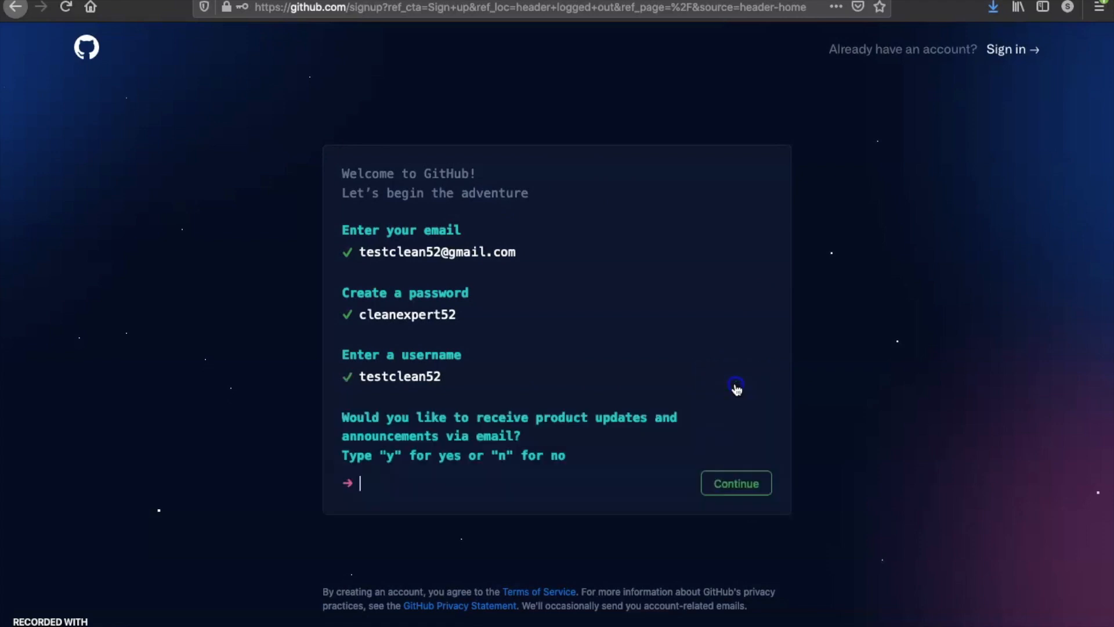
{"action": "left_click", "coordinate": [725, 392]}
{"action": "type", "text": "n"}
{"action": "left_click", "coordinate": [714, 393]}
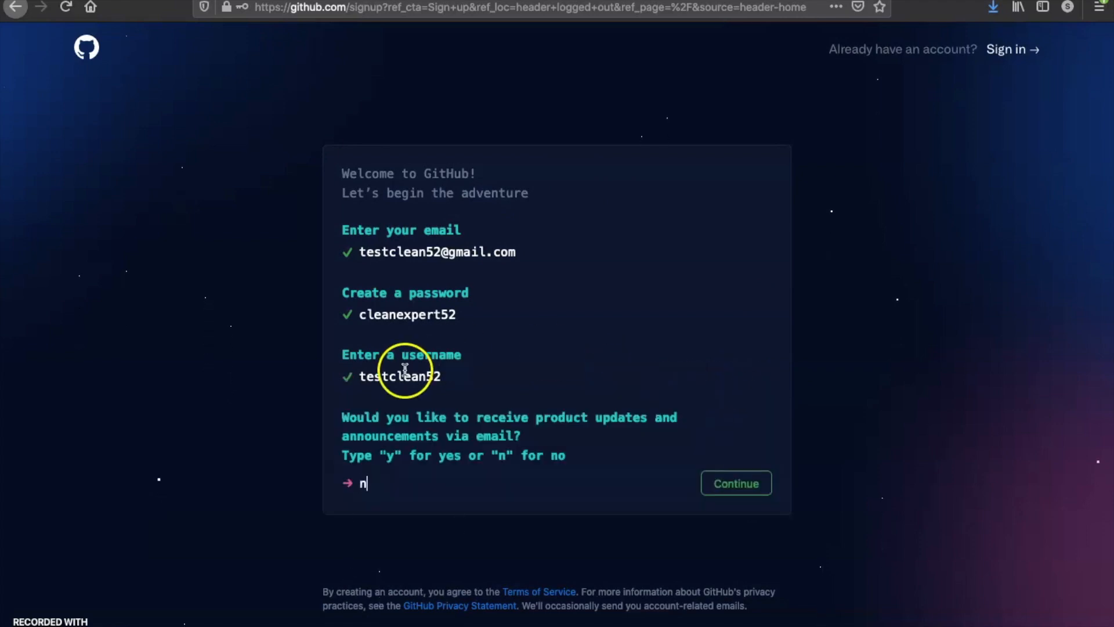
{"action": "left_click", "coordinate": [751, 491]}
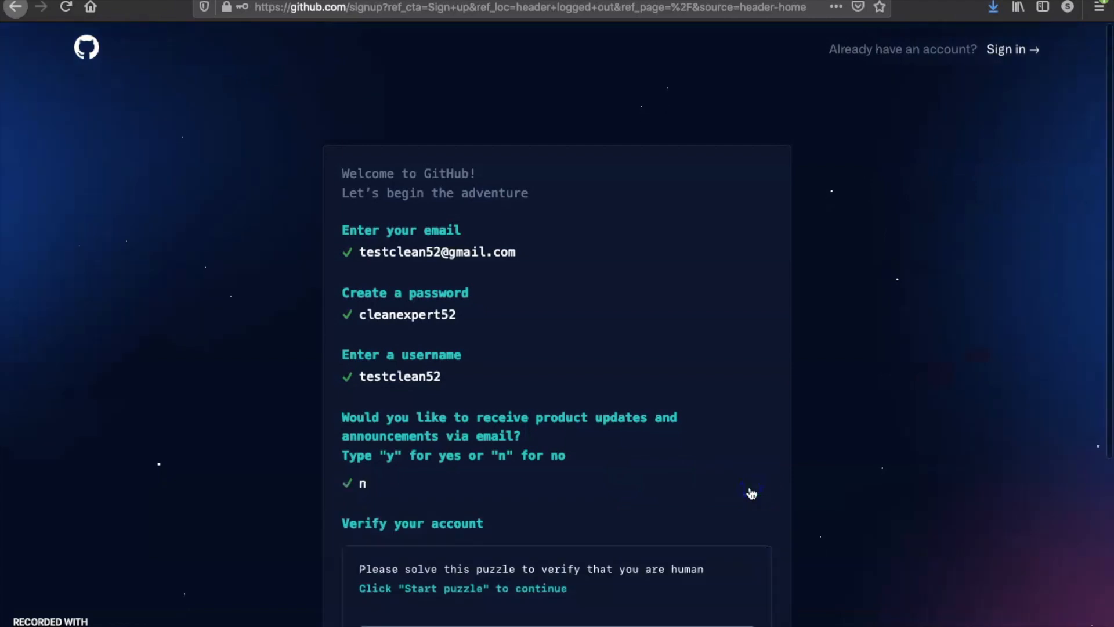
- Solve the spiral-galaxy verification puzzle to create the account
{"action": "left_click", "coordinate": [464, 364]}
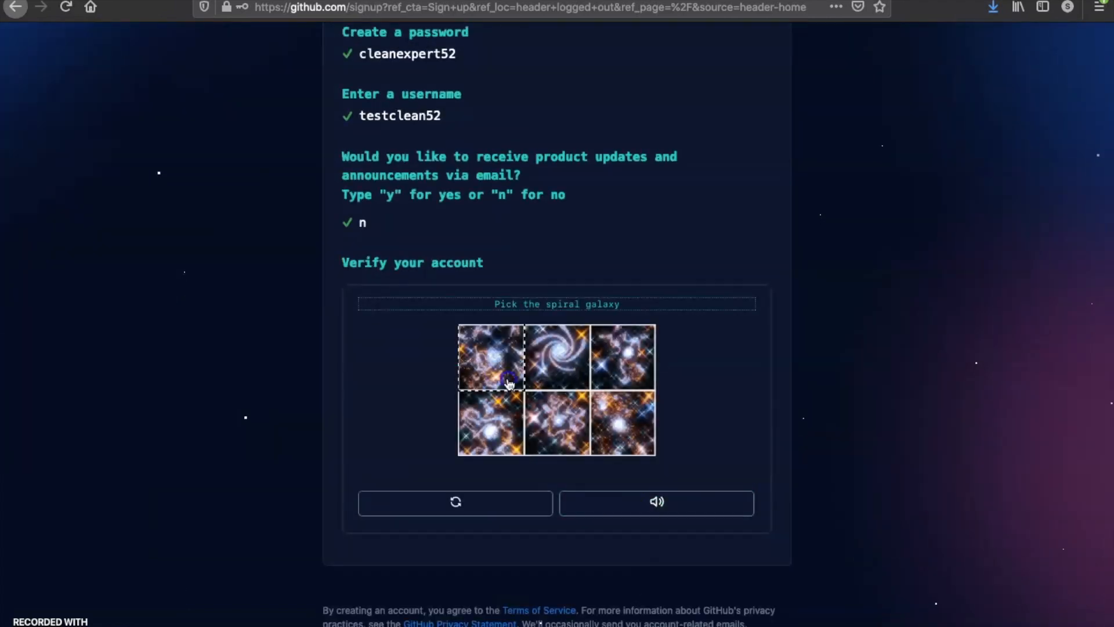
{"action": "left_click", "coordinate": [541, 371]}
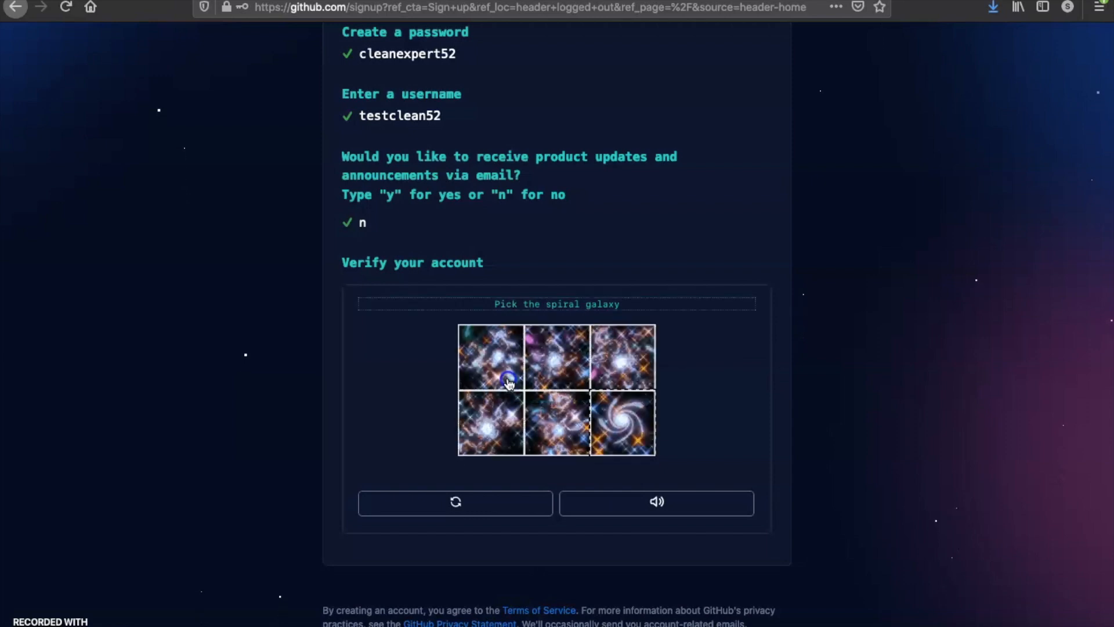
{"action": "left_click", "coordinate": [622, 422]}
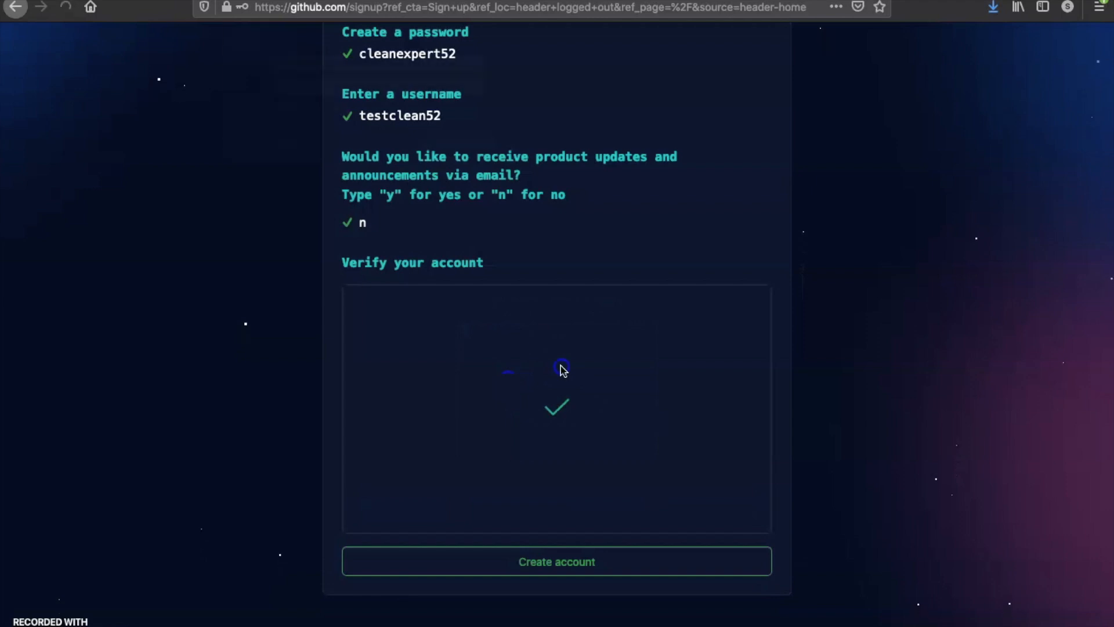
{"action": "left_click", "coordinate": [615, 428]}
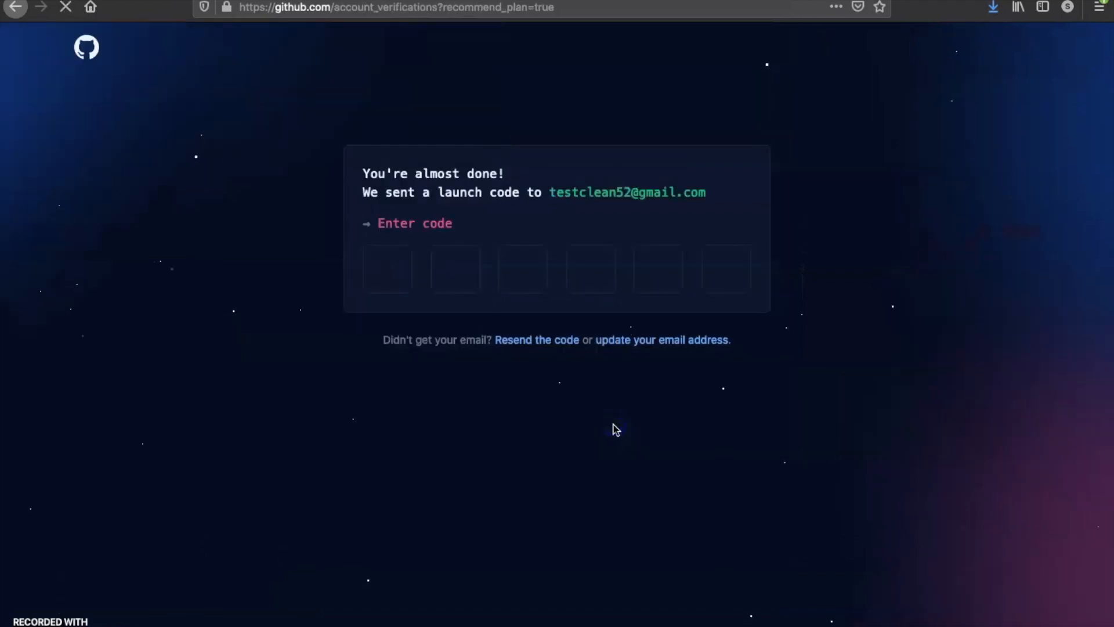
- Read the launch code from GitHub's e-mail in Gmail and enter it on GitHub
{"action": "left_click", "coordinate": [395, 138]}
{"action": "left_click", "coordinate": [99, 3]}
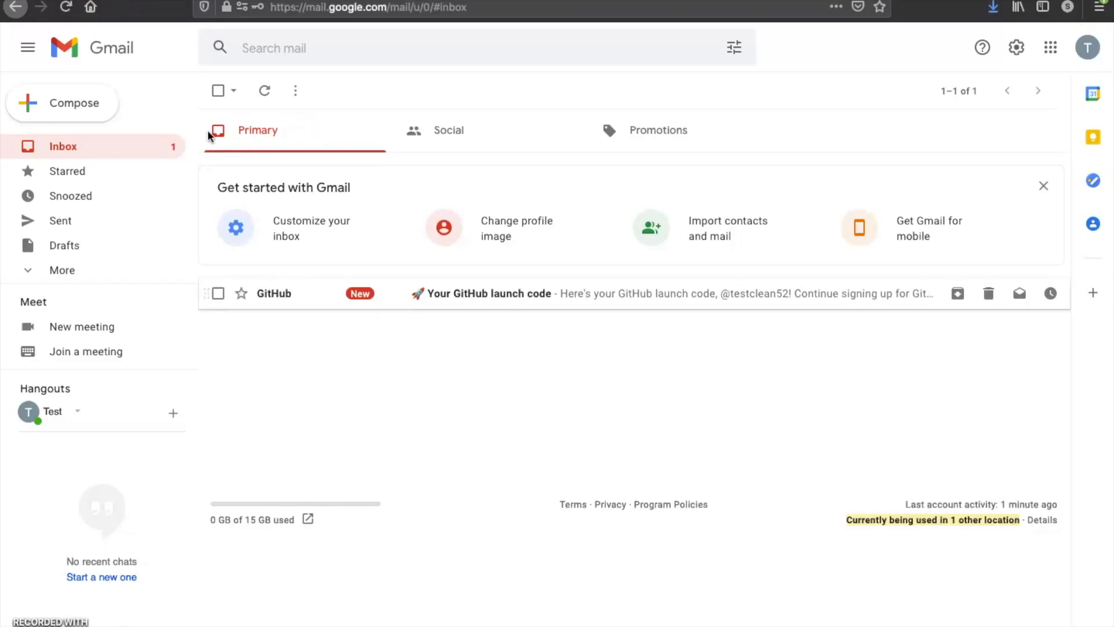
{"action": "left_click", "coordinate": [305, 294]}
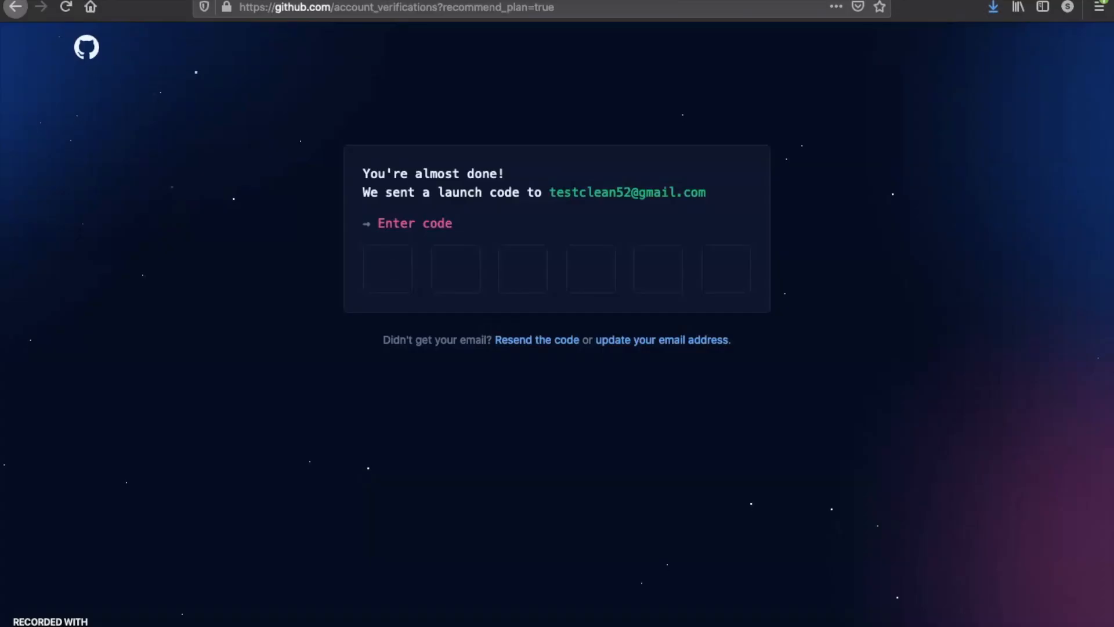
{"action": "left_click", "coordinate": [300, 283]}
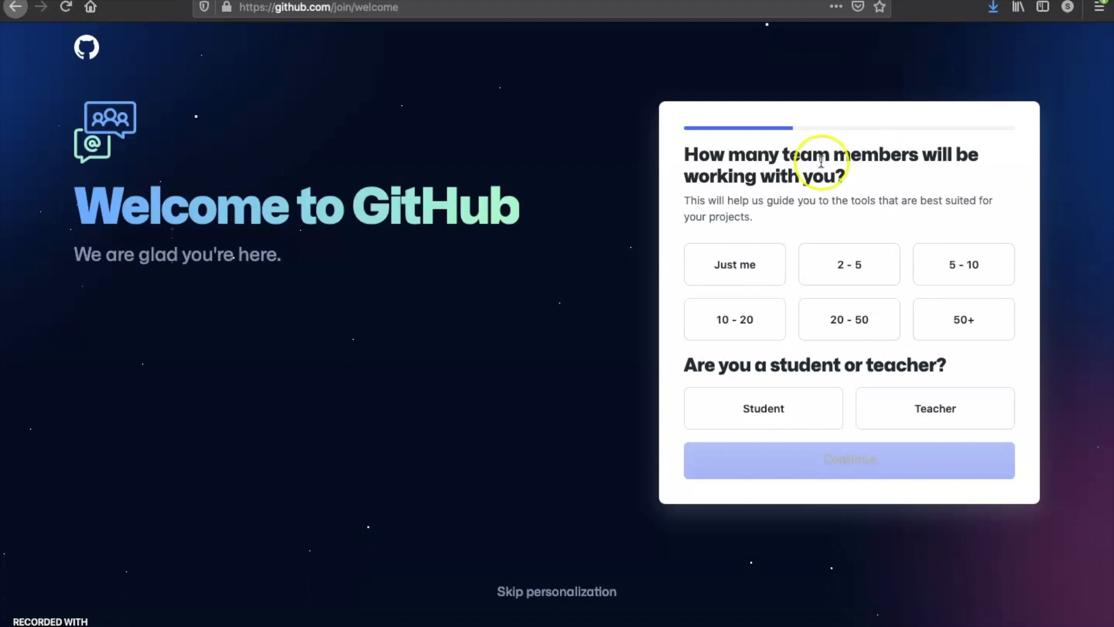
- Answer the personalization questions with Just me and Teacher
{"action": "left_click", "coordinate": [725, 278]}
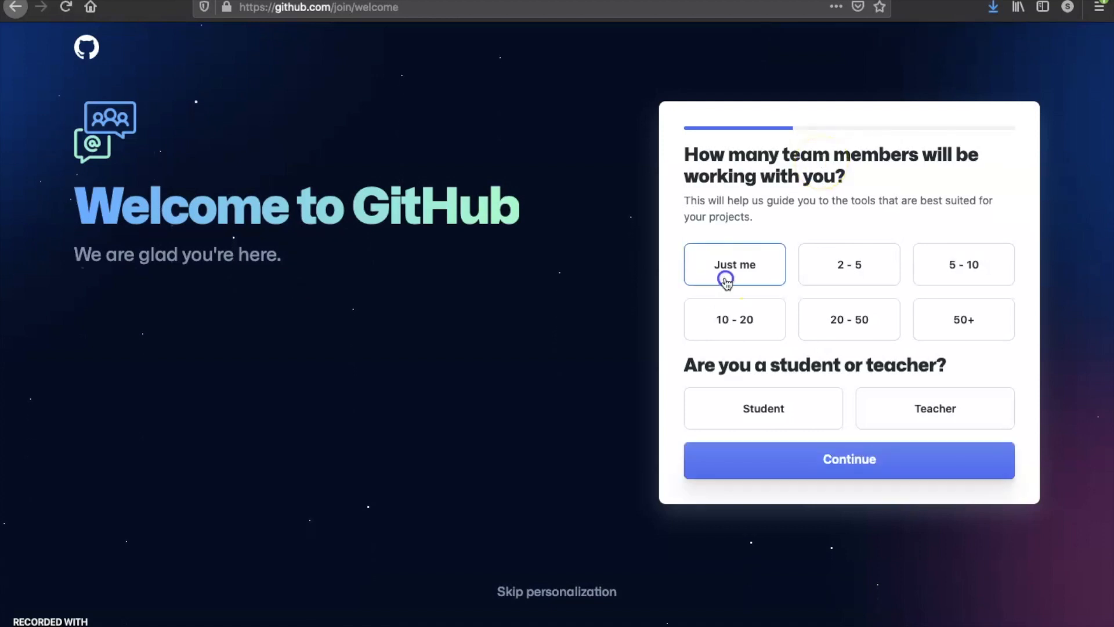
{"action": "left_click", "coordinate": [974, 405]}
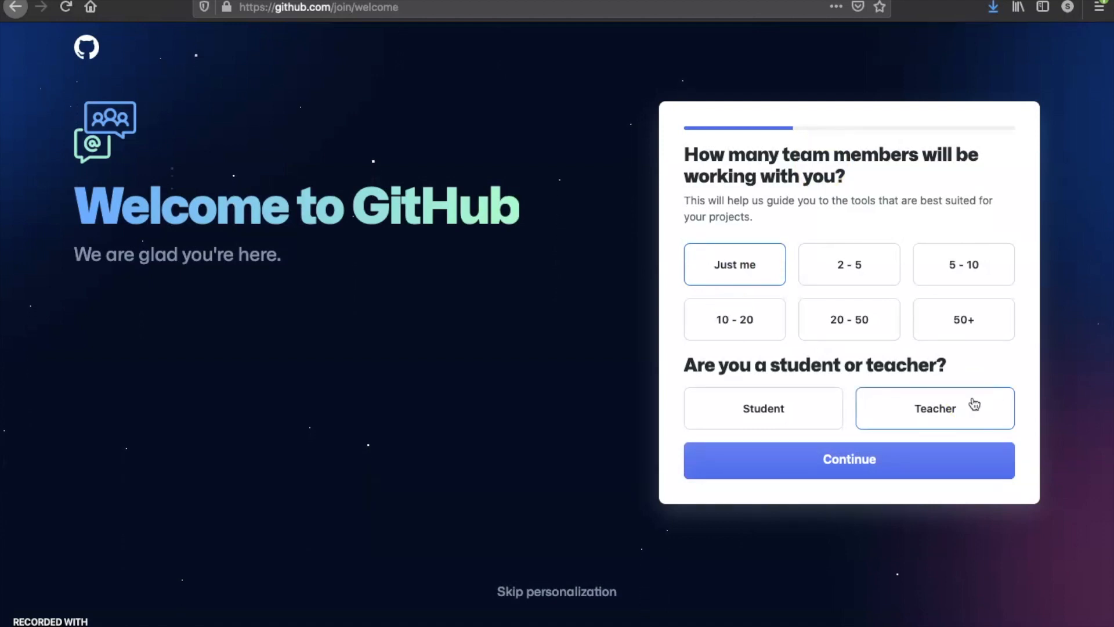
{"action": "left_click", "coordinate": [890, 476]}
{"action": "left_click", "coordinate": [890, 474]}
- Skip feature selection and continue with the free plan
{"action": "scroll", "coordinate": [889, 475], "scroll_direction": "down", "scroll_amount": 5}
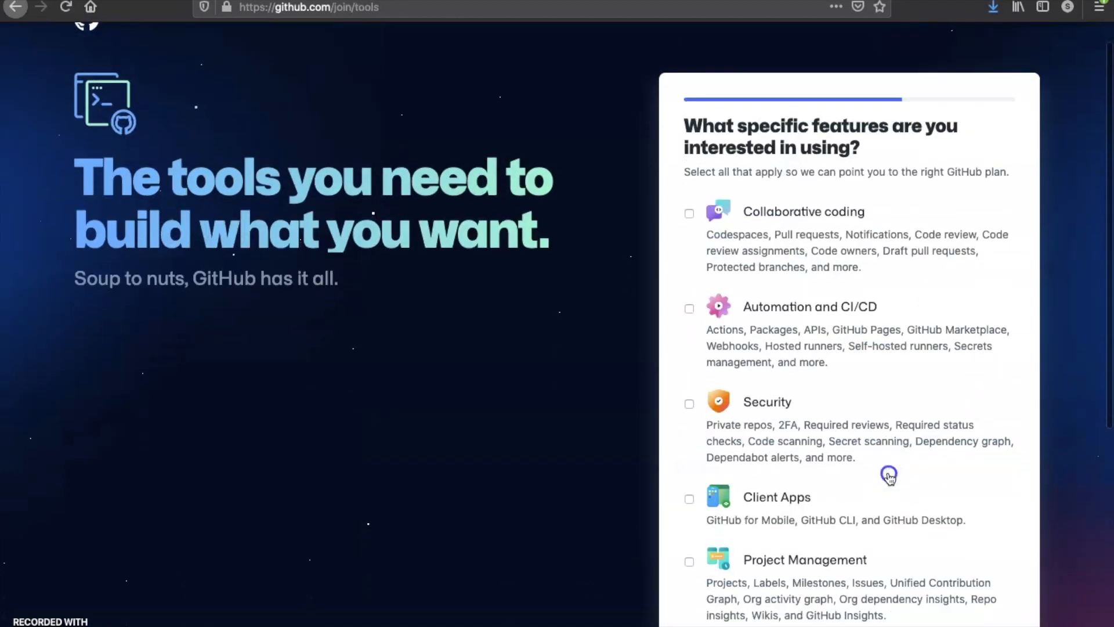
{"action": "scroll", "coordinate": [888, 476], "scroll_direction": "down", "scroll_amount": 3}
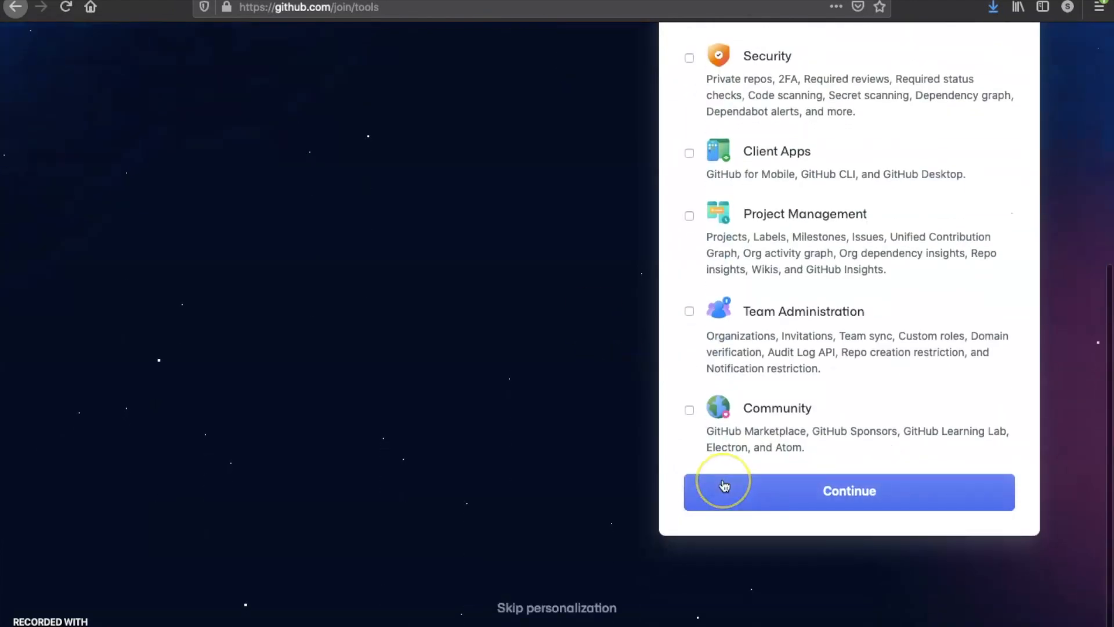
{"action": "left_click", "coordinate": [725, 485]}
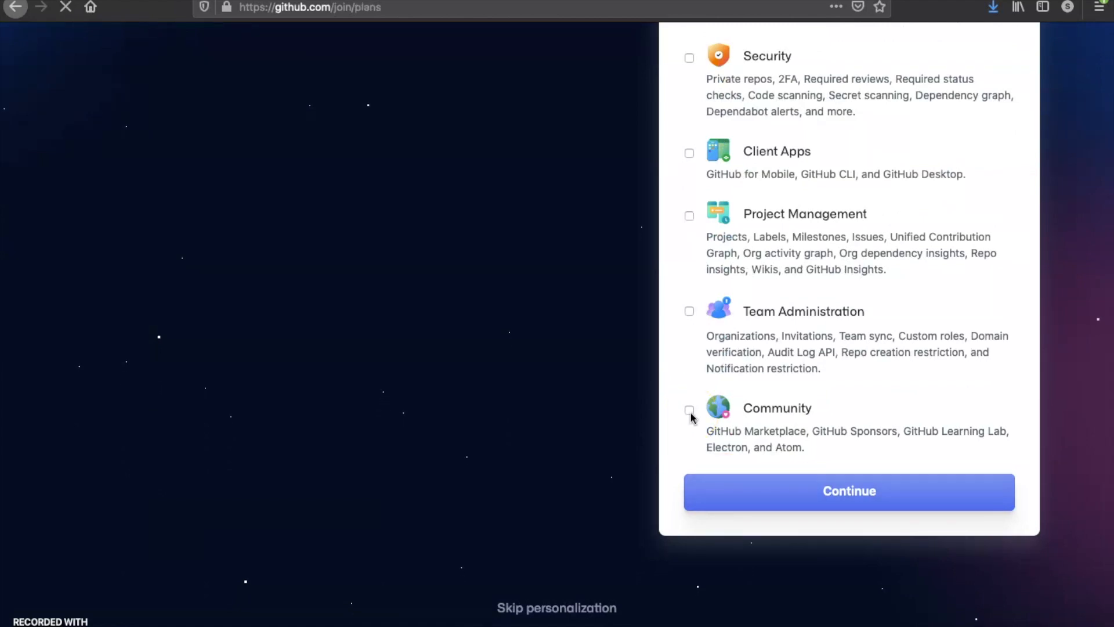
{"action": "scroll", "coordinate": [768, 490], "scroll_direction": "down", "scroll_amount": 5}
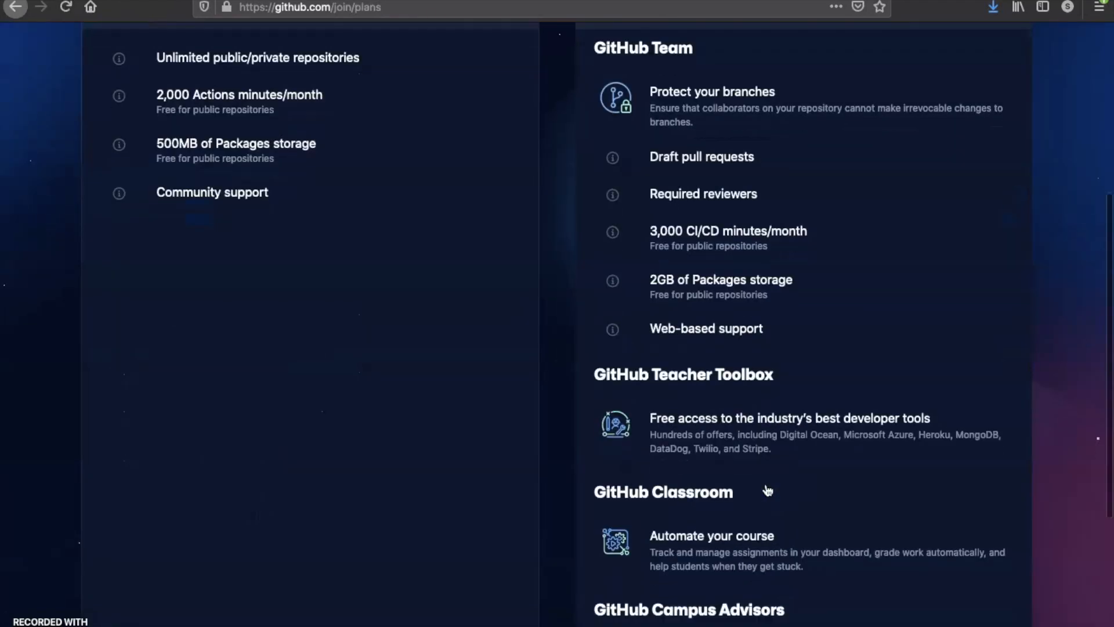
{"action": "scroll", "coordinate": [767, 490], "scroll_direction": "down", "scroll_amount": 4}
{"action": "left_click", "coordinate": [357, 485]}
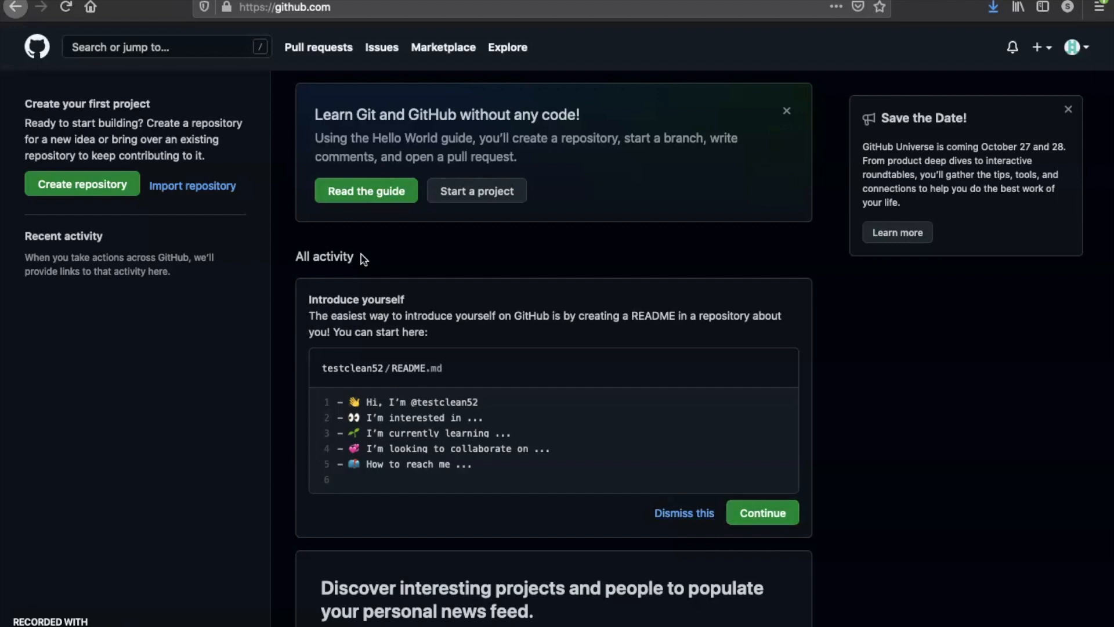
- Continue from the Introduce yourself card to the README editor
{"action": "left_click", "coordinate": [772, 514]}
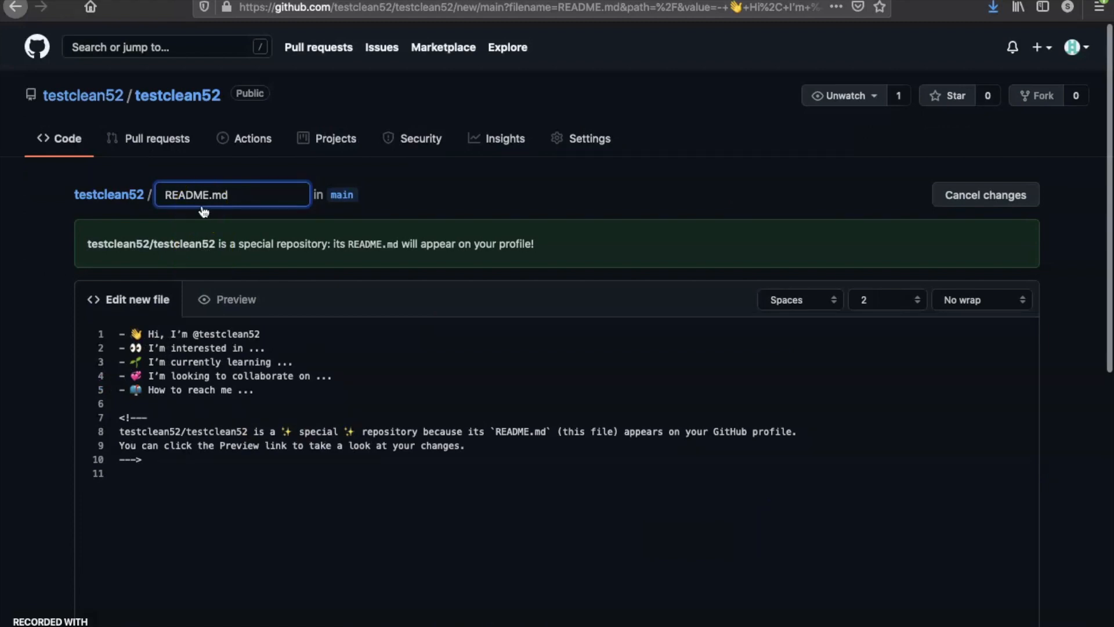
- Fill the README lines with 'expert cleaning advice and tips', 'how to clean commercial buildings', 'taskbird content'
{"action": "scroll", "coordinate": [283, 337], "scroll_direction": "down", "scroll_amount": 1}
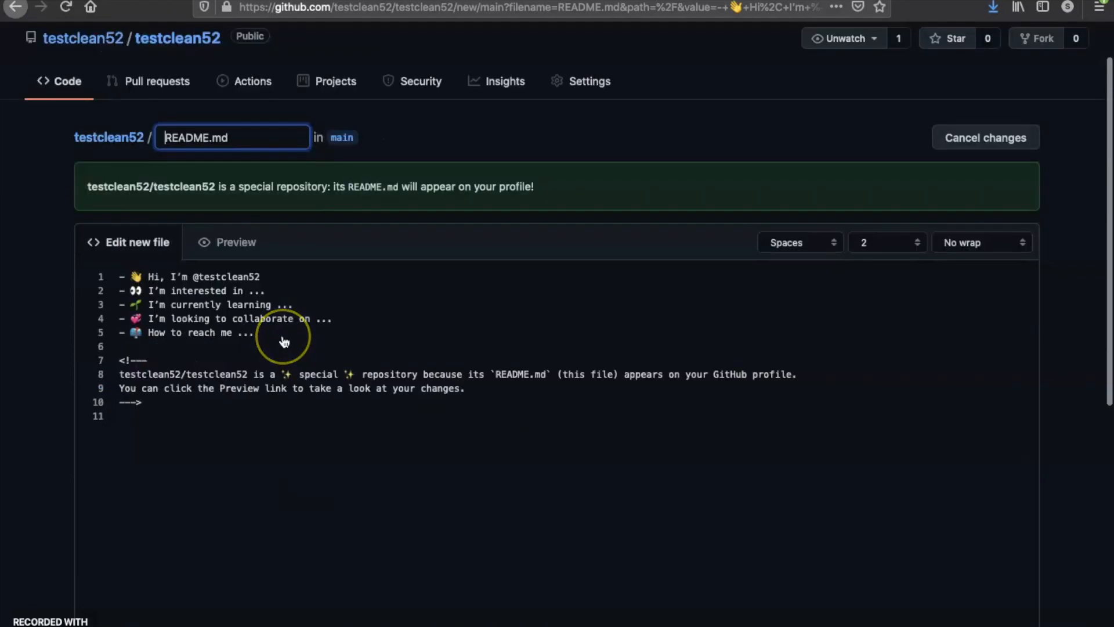
{"action": "left_click", "coordinate": [274, 291]}
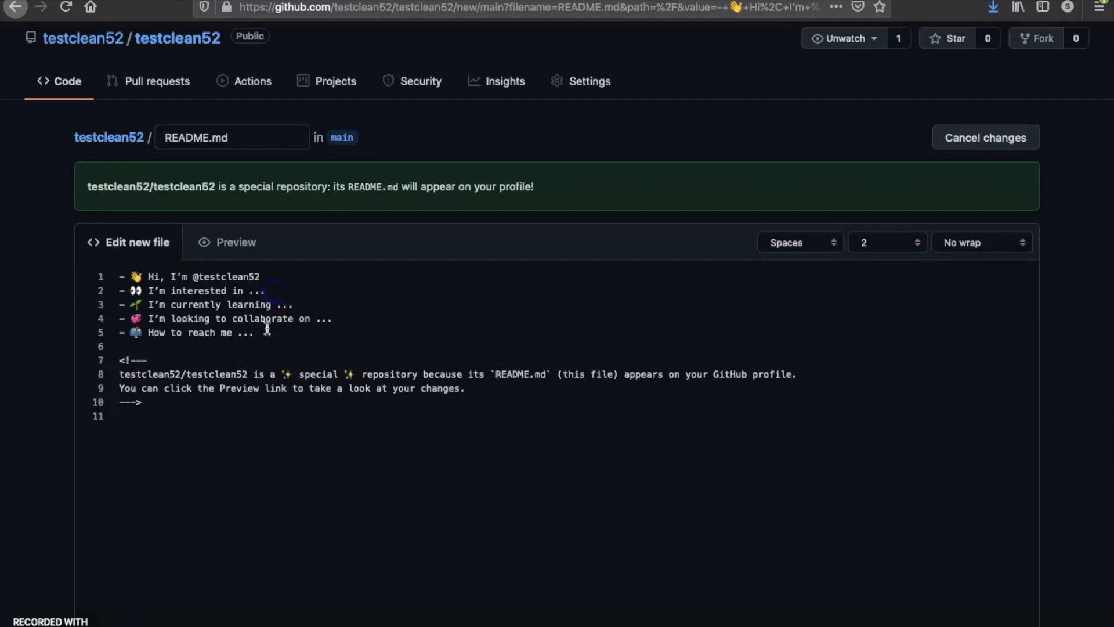
{"action": "key", "text": "BackSpace"}
{"action": "key", "text": "BackSpace"}
{"action": "key", "text": "BackSpace"}
{"action": "type", "text": "expert cleaning advice and tips"}
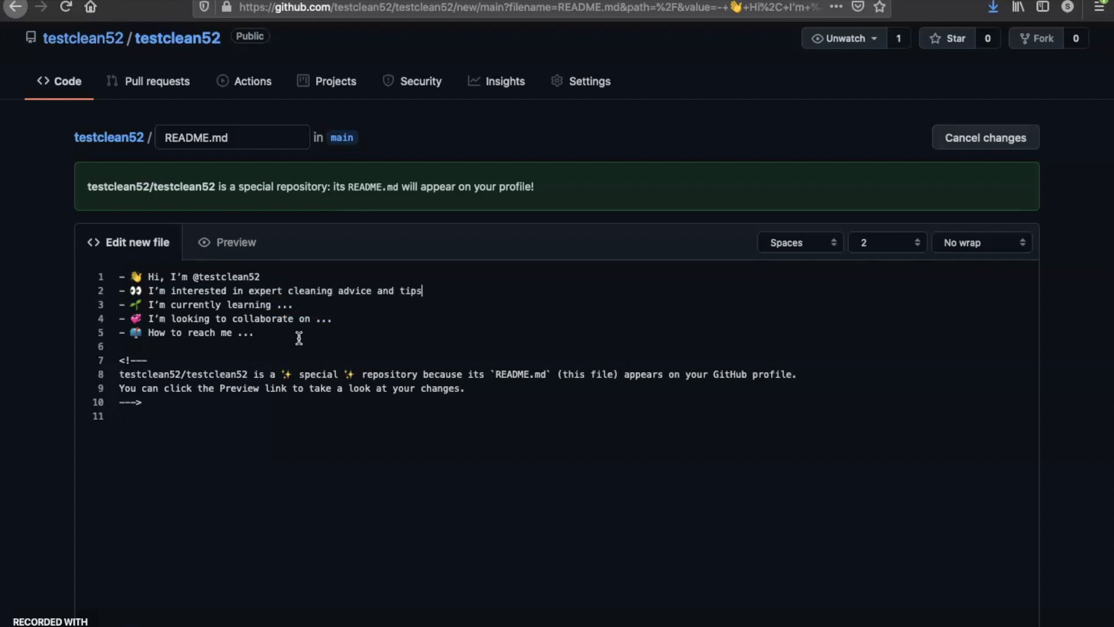
{"action": "left_click", "coordinate": [305, 304]}
{"action": "key", "text": "BackSpace"}
{"action": "key", "text": "BackSpace"}
{"action": "key", "text": "BackSpace"}
{"action": "type", "text": "how to clean commercia"}
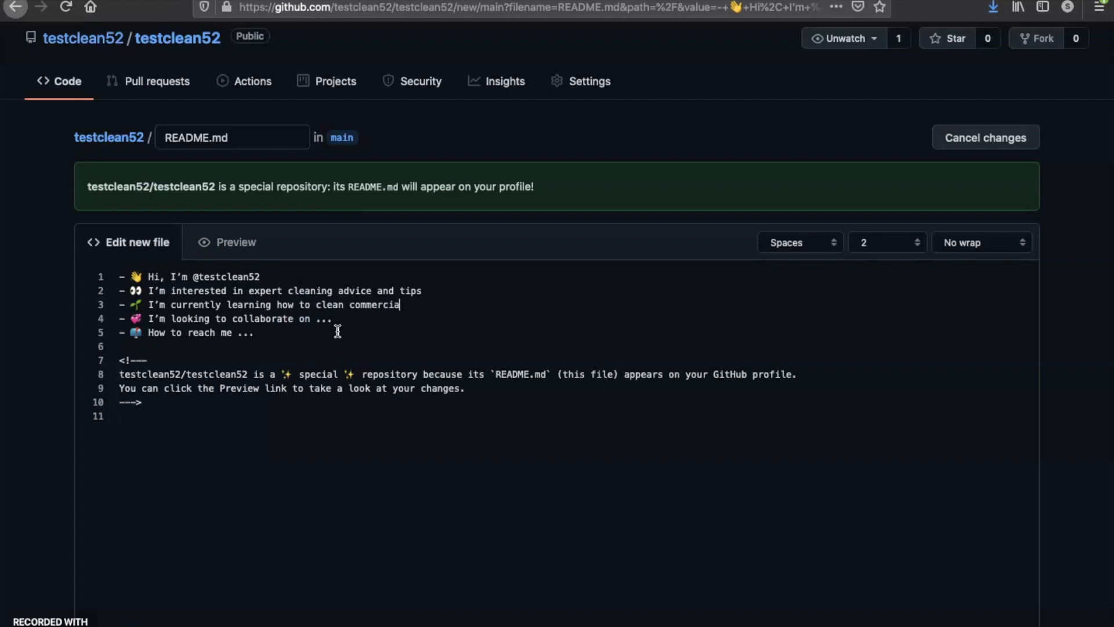
{"action": "type", "text": "l buildings"}
{"action": "left_click", "coordinate": [331, 324]}
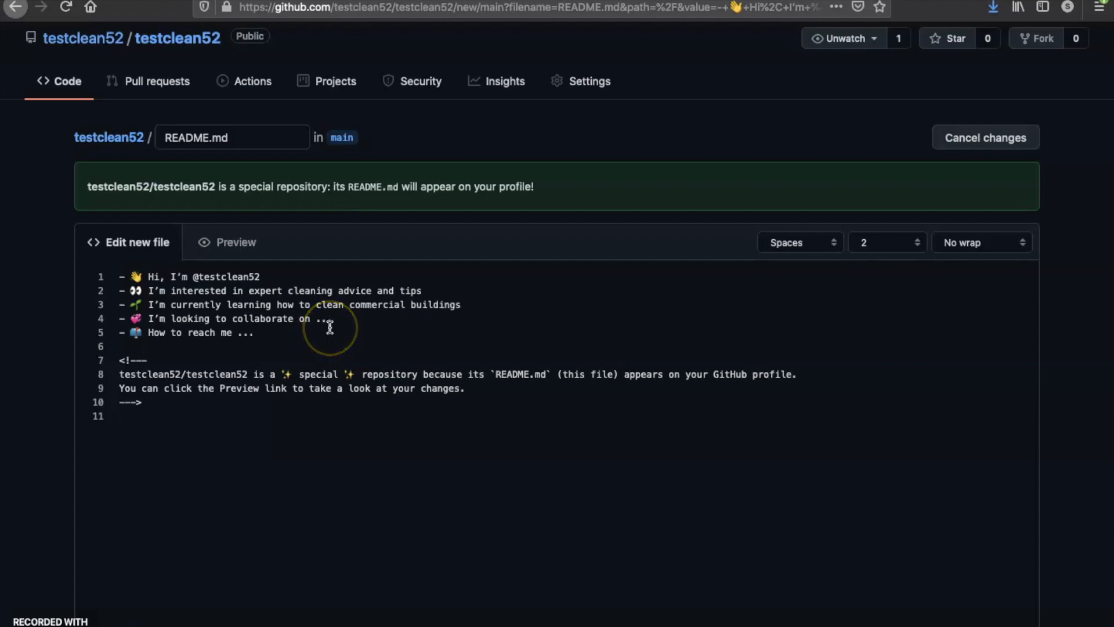
{"action": "key", "text": "BackSpace"}
{"action": "key", "text": "BackSpace"}
{"action": "key", "text": "BackSpace"}
{"action": "type", "text": "taskbird"}
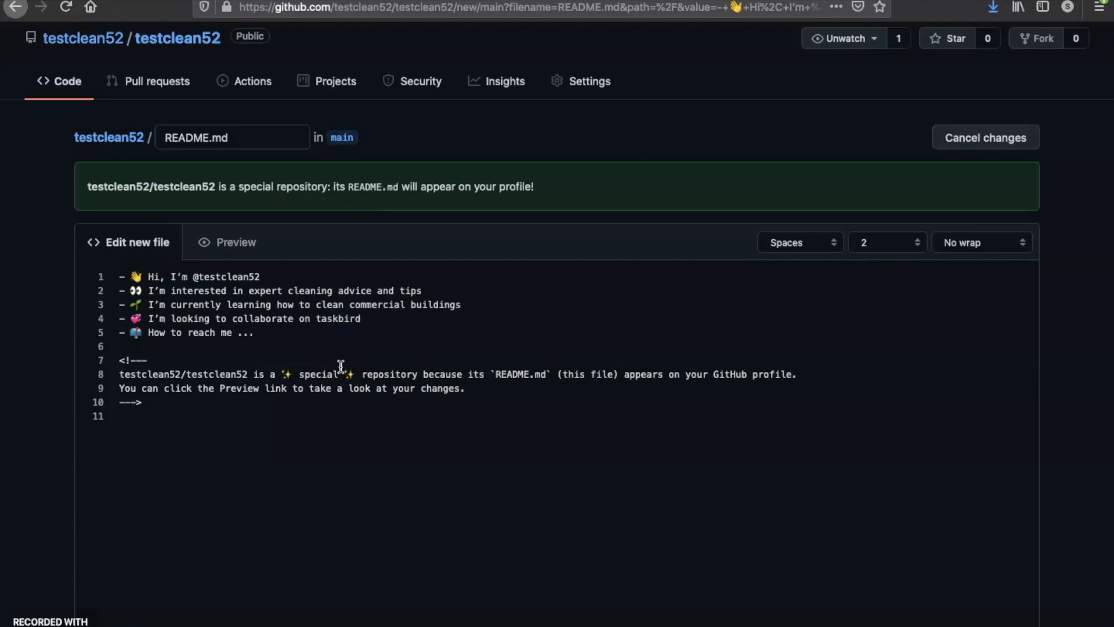
{"action": "type", "text": " content"}
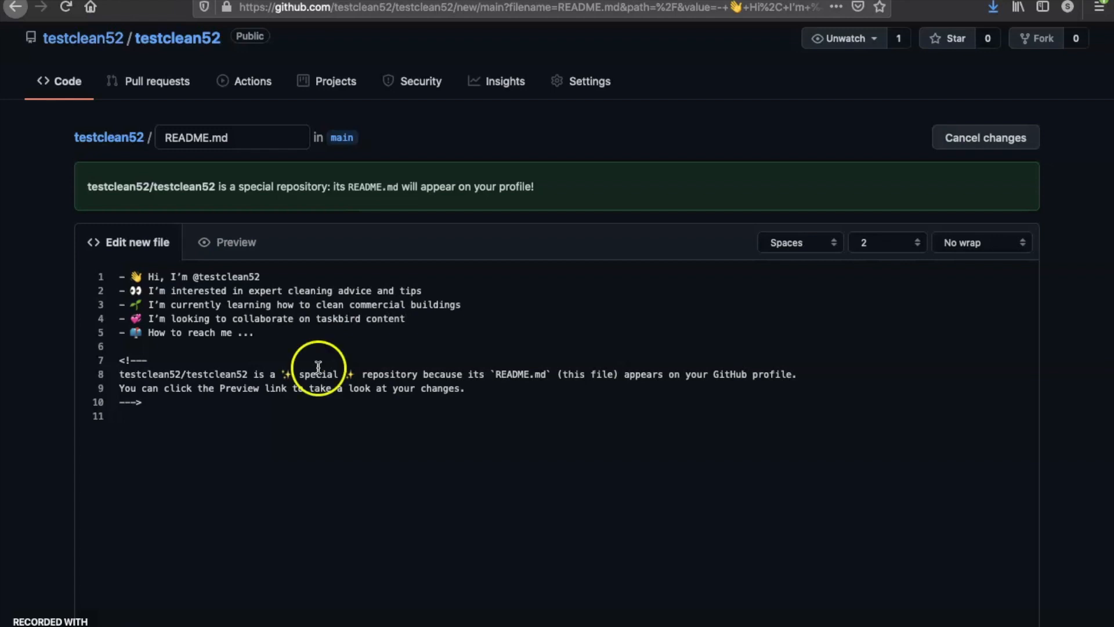
- Put the account e-mail address on the README contact line and discard the unfinished extra bullet
{"action": "left_click", "coordinate": [264, 328]}
{"action": "key", "text": "BackSpace"}
{"action": "key", "text": "BackSpace"}
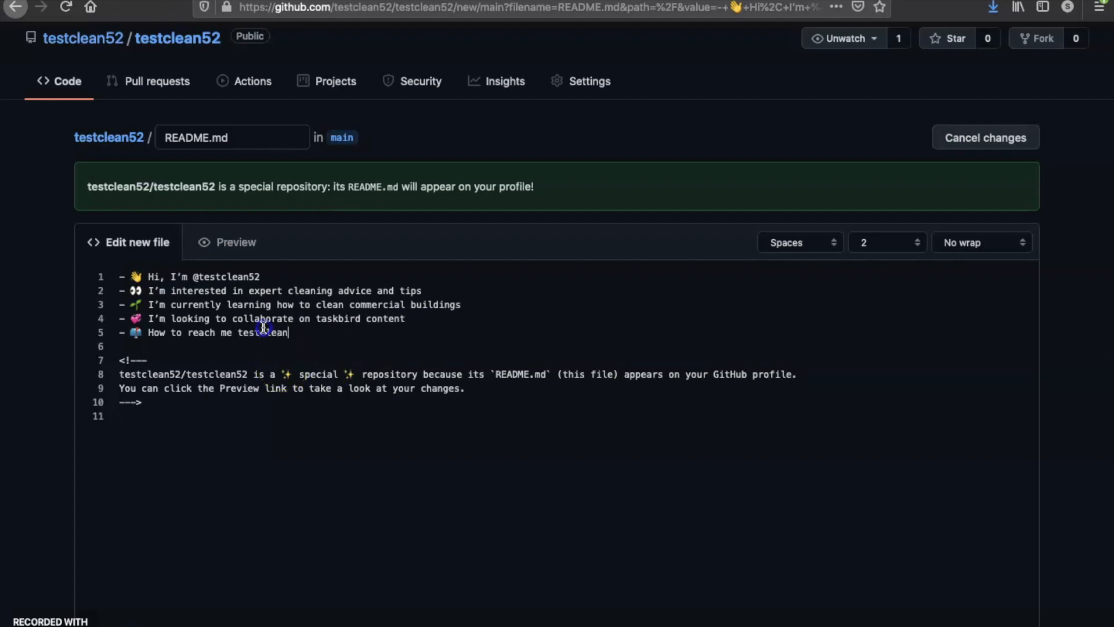
{"action": "left_click", "coordinate": [376, 332]}
{"action": "key", "text": "Return"}
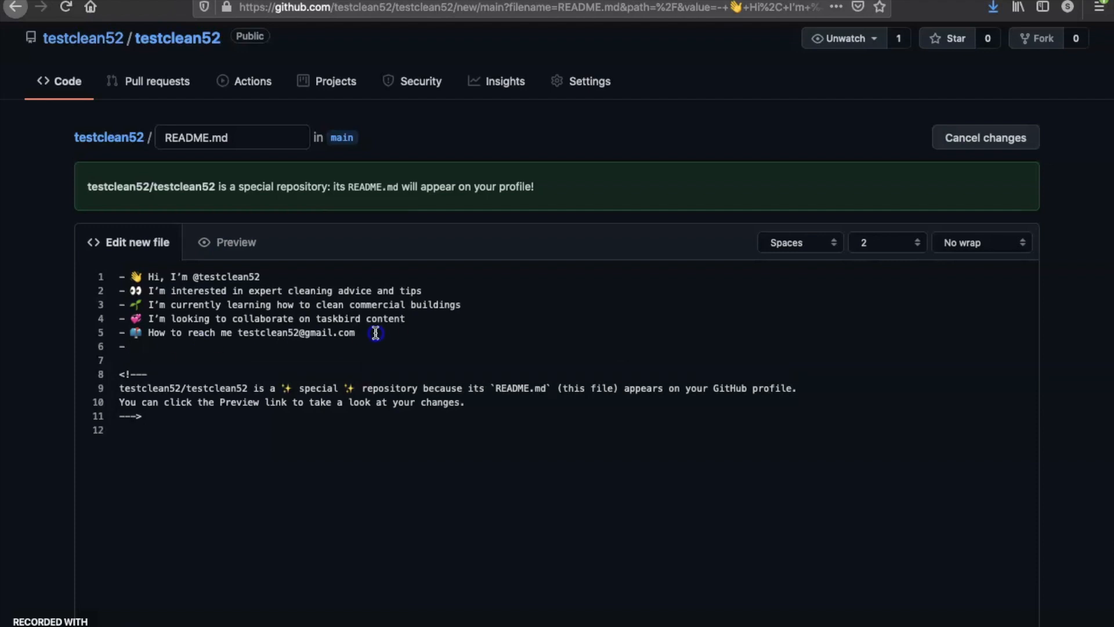
{"action": "type", "text": "- What hobbies i am interest"}
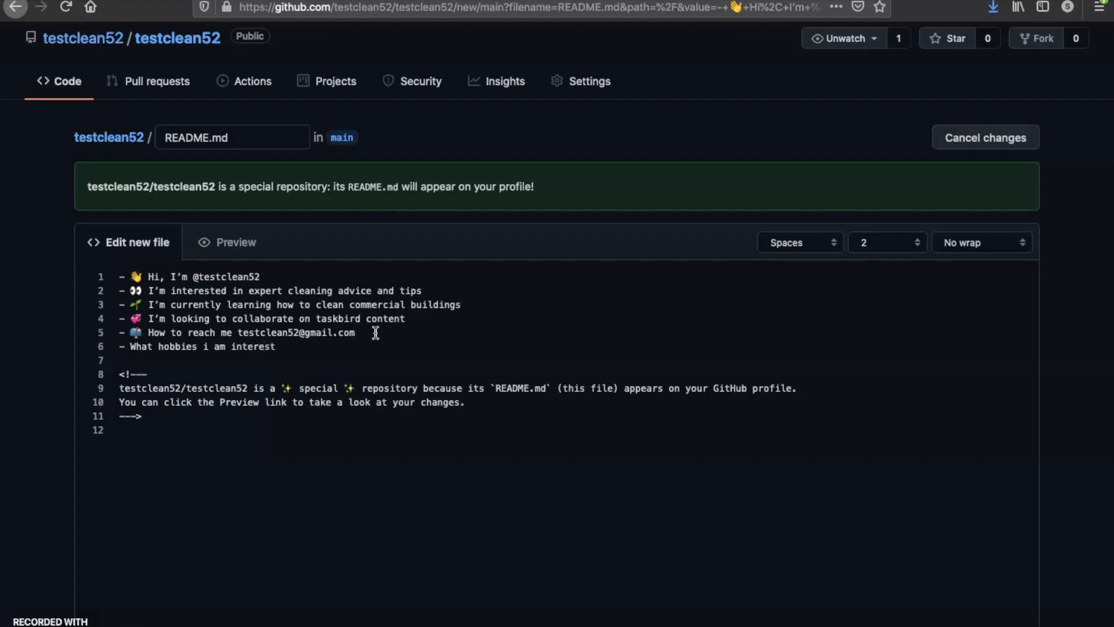
{"action": "type", "text": "ed in"}
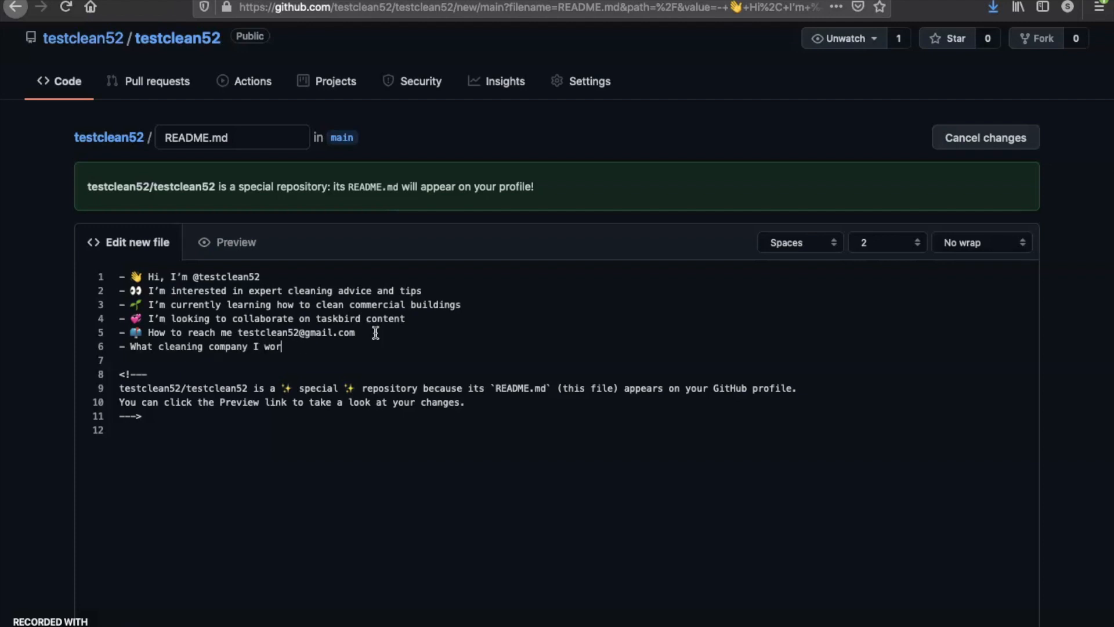
{"action": "type", "text": "k for"}
{"action": "key", "text": "BackSpace"}
{"action": "type", "text": "-"}
{"action": "left_click", "coordinate": [392, 339]}
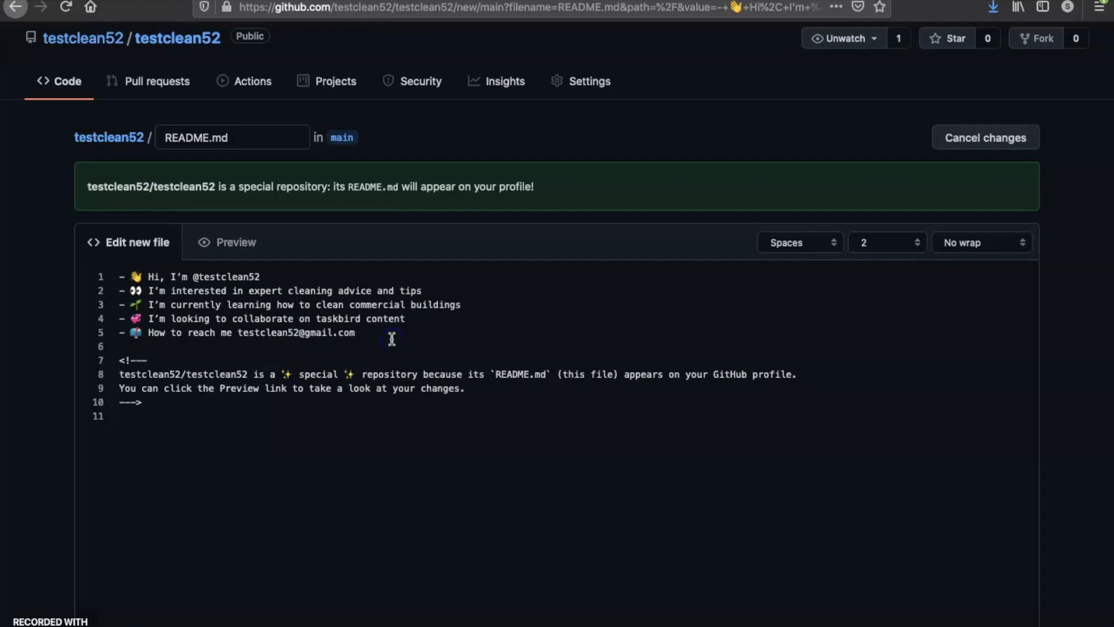
- Preview the rendered README and commit it as a new file
{"action": "left_click", "coordinate": [223, 241]}
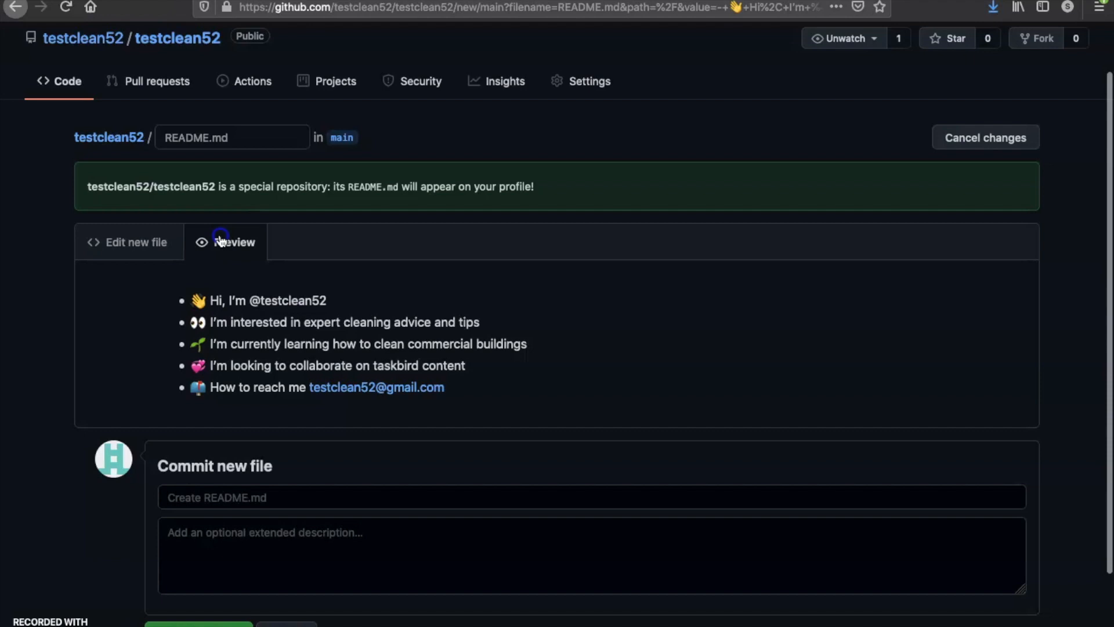
{"action": "scroll", "coordinate": [220, 240], "scroll_direction": "down", "scroll_amount": 3}
{"action": "left_click", "coordinate": [203, 554]}
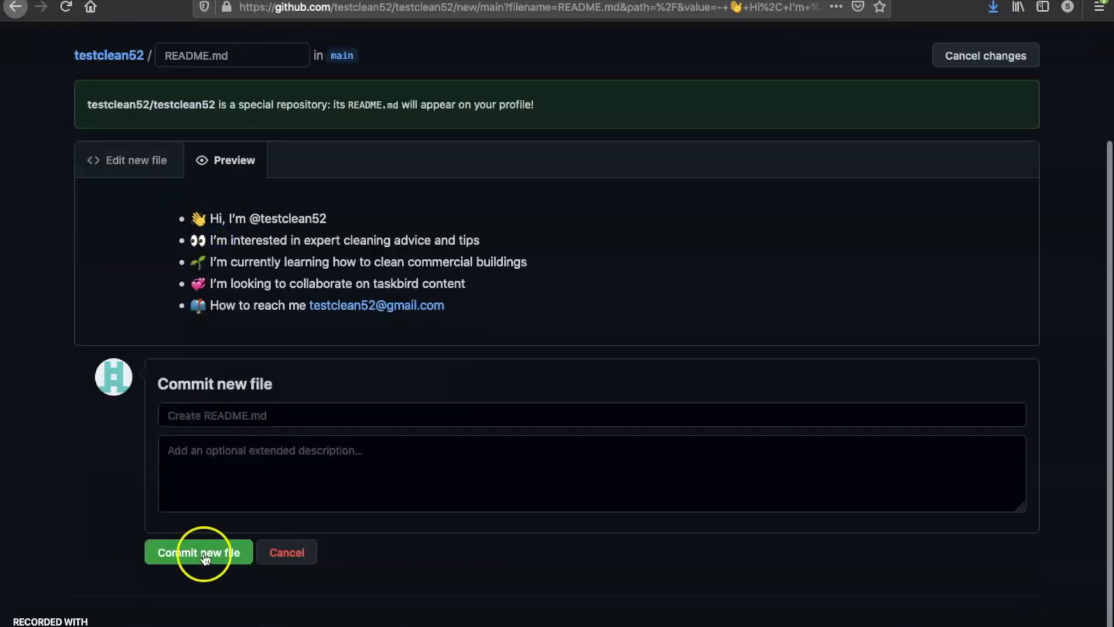
{"action": "left_click", "coordinate": [132, 165]}
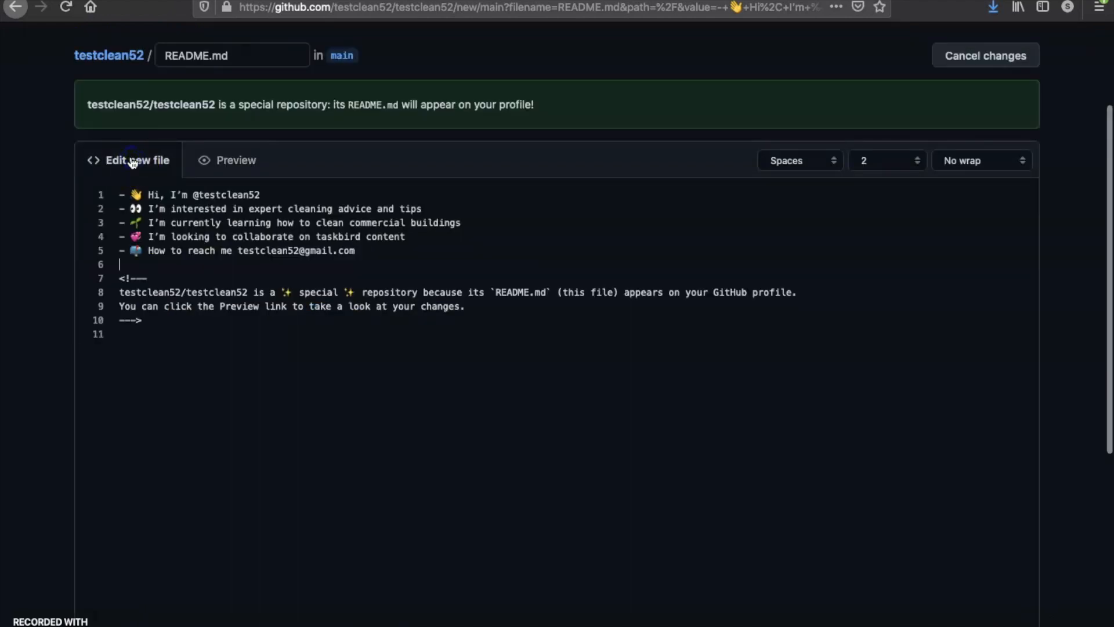
{"action": "left_click", "coordinate": [224, 164]}
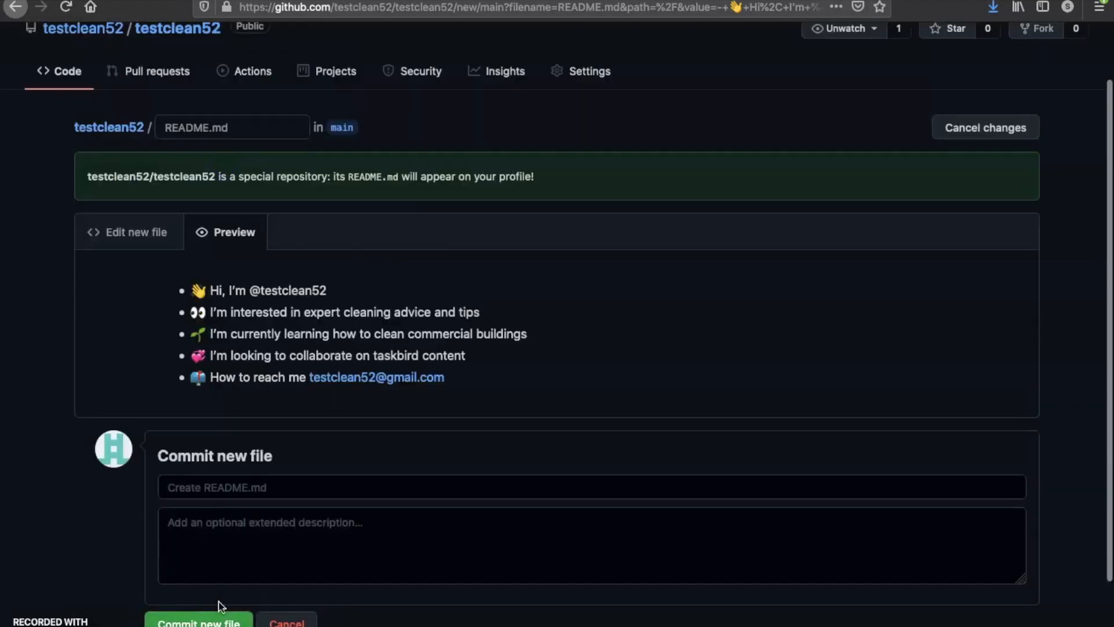
{"action": "left_click", "coordinate": [220, 606]}
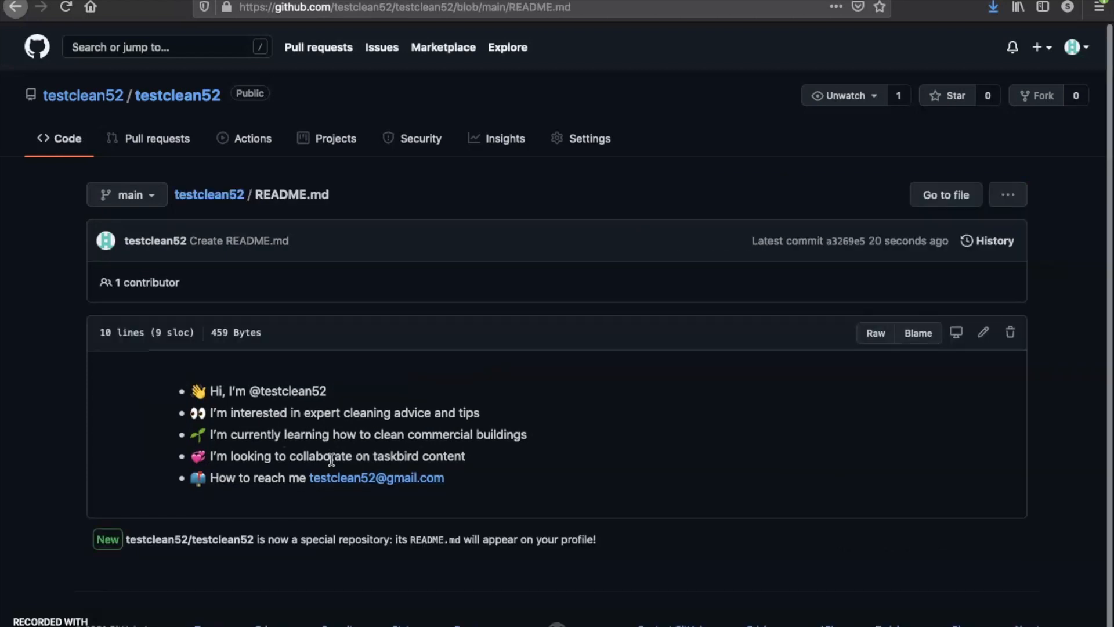
- Open README.md, then go to the public profile via the account menu
{"action": "left_click", "coordinate": [308, 497]}
{"action": "left_click", "coordinate": [1069, 49]}
{"action": "left_click", "coordinate": [1068, 50]}
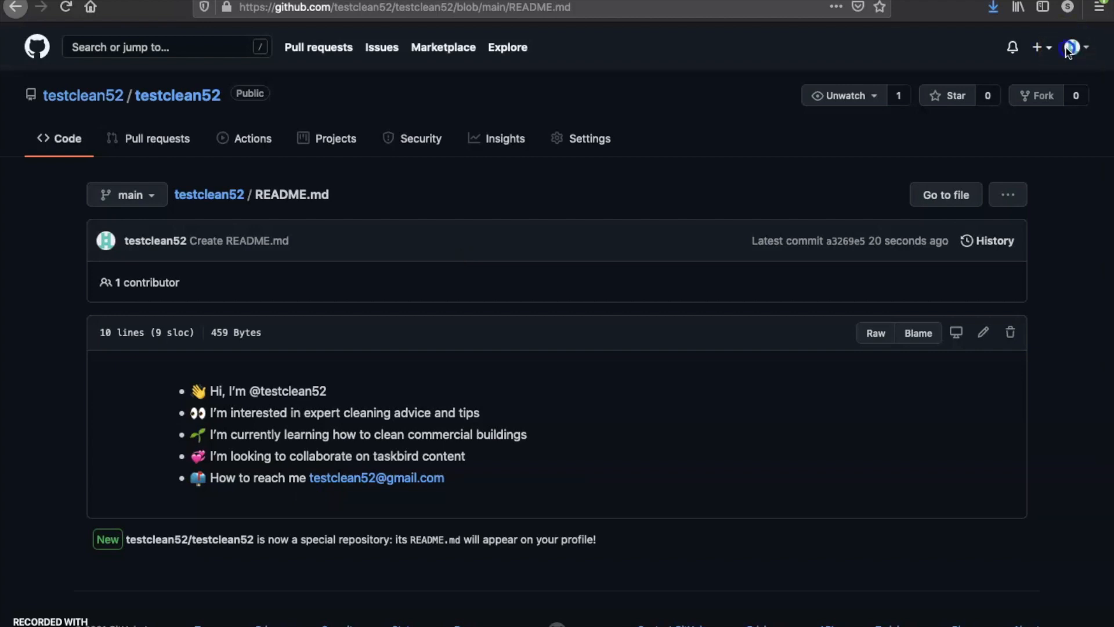
{"action": "key", "text": "Return"}
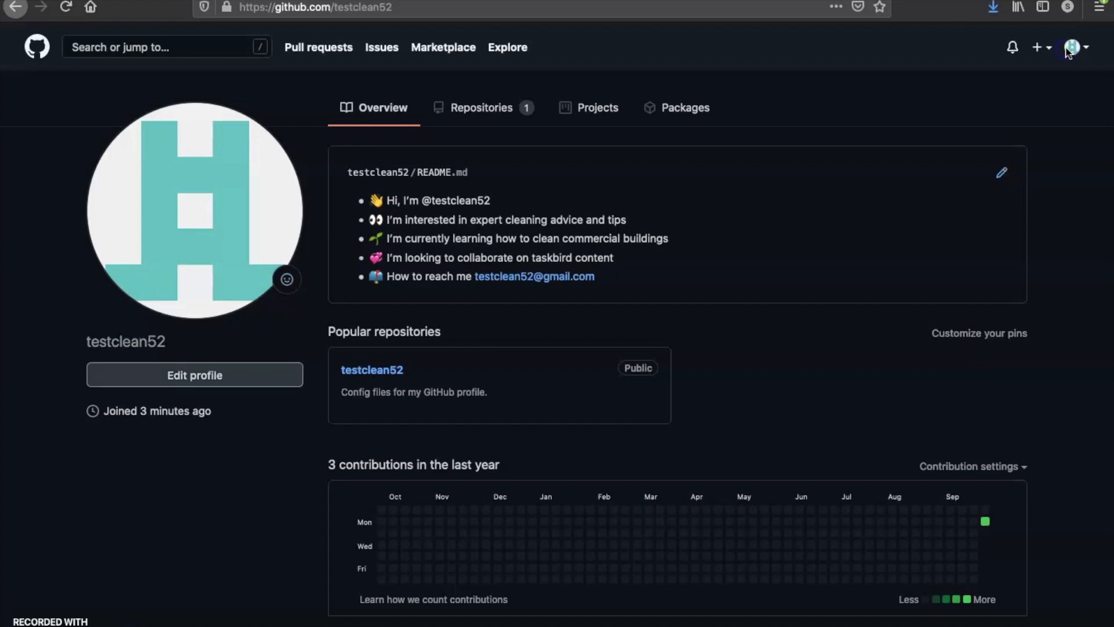
- Enter the display name and a bio about a USA cleaning company specializing in commercial and residential buildings
{"action": "key", "text": "Return"}
{"action": "type", "text": "Te"}
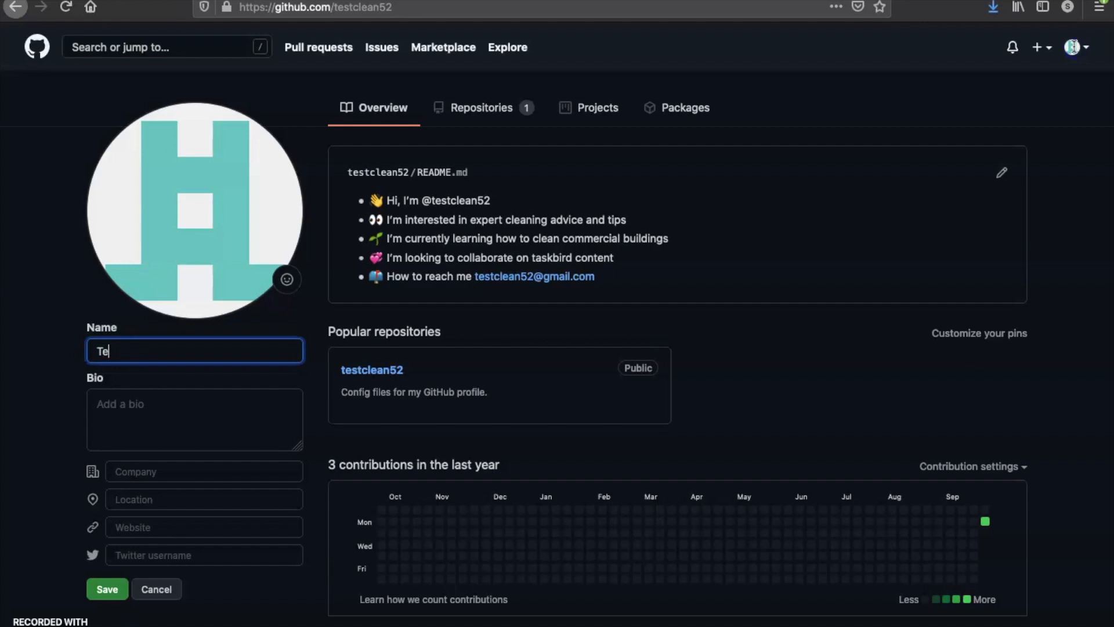
{"action": "type", "text": "st Cleaning Expert"}
{"action": "key", "text": "Tab"}
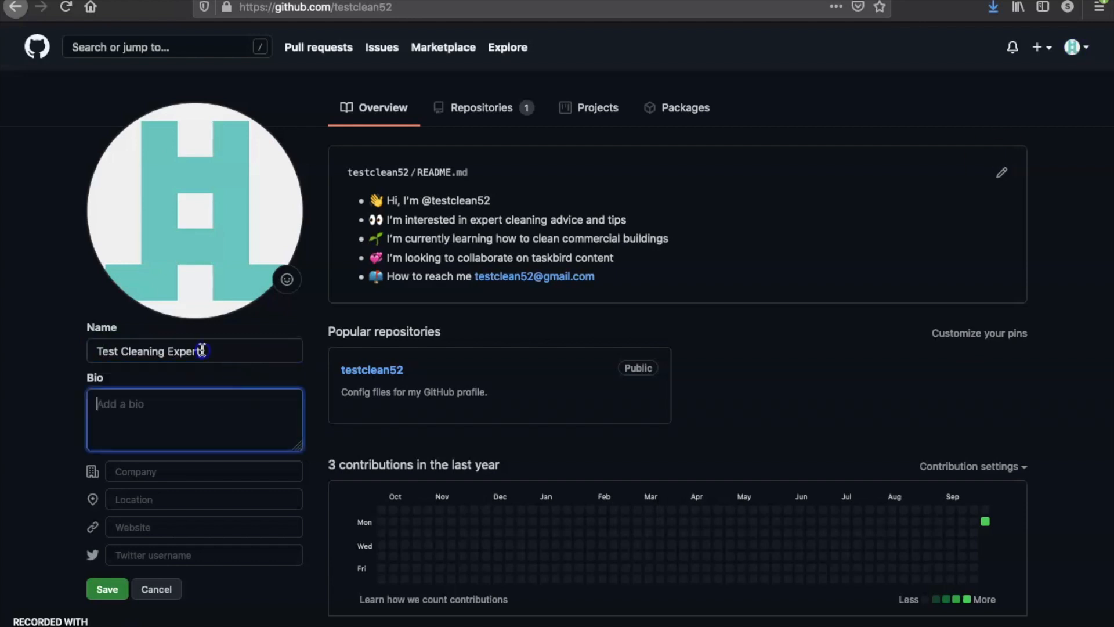
{"action": "type", "text": "I am a cleaning company "}
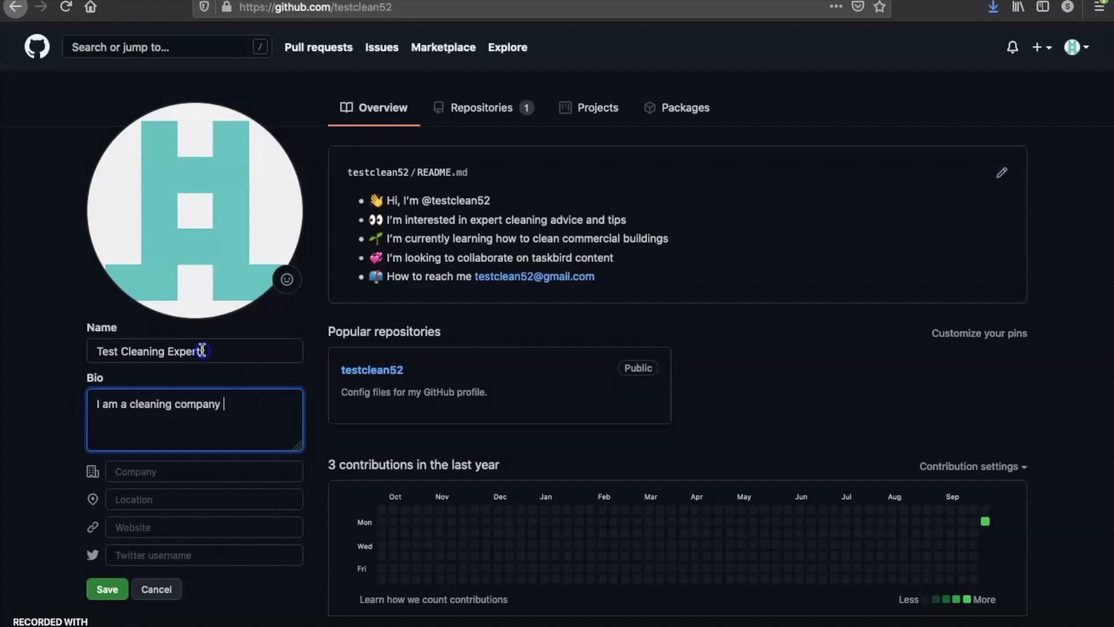
{"action": "type", "text": "owner in the USA. "}
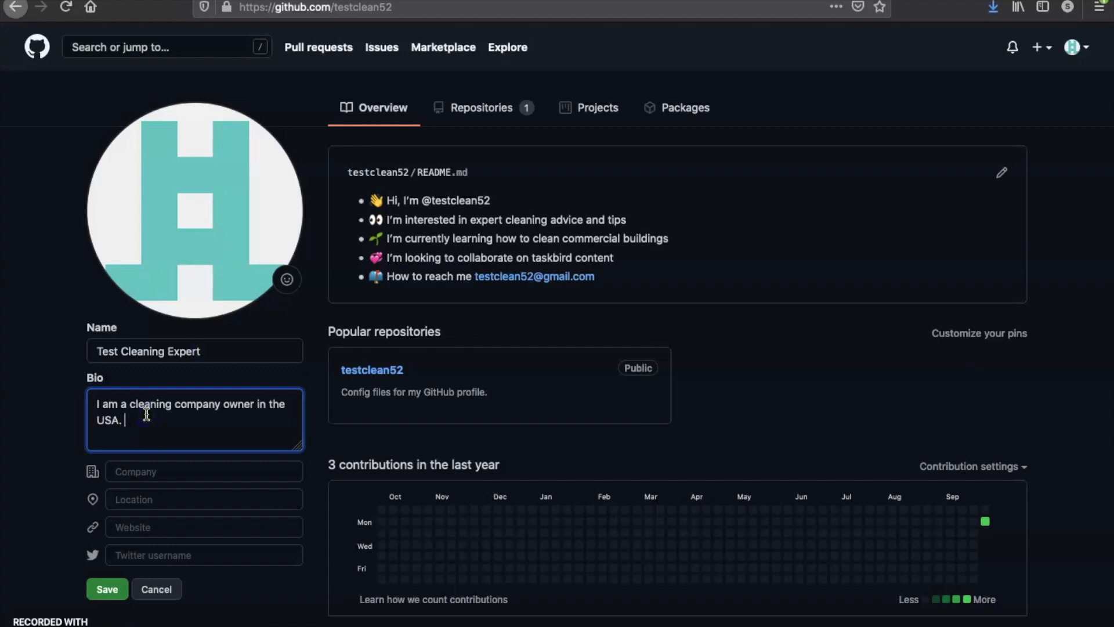
{"action": "type", "text": "Our co"}
{"action": "type", "text": "mpany scope"}
{"action": "key", "text": "BackSpace"}
{"action": "key", "text": "BackSpace"}
{"action": "key", "text": "BackSpace"}
{"action": "key", "text": "BackSpace"}
{"action": "type", "text": "pe"}
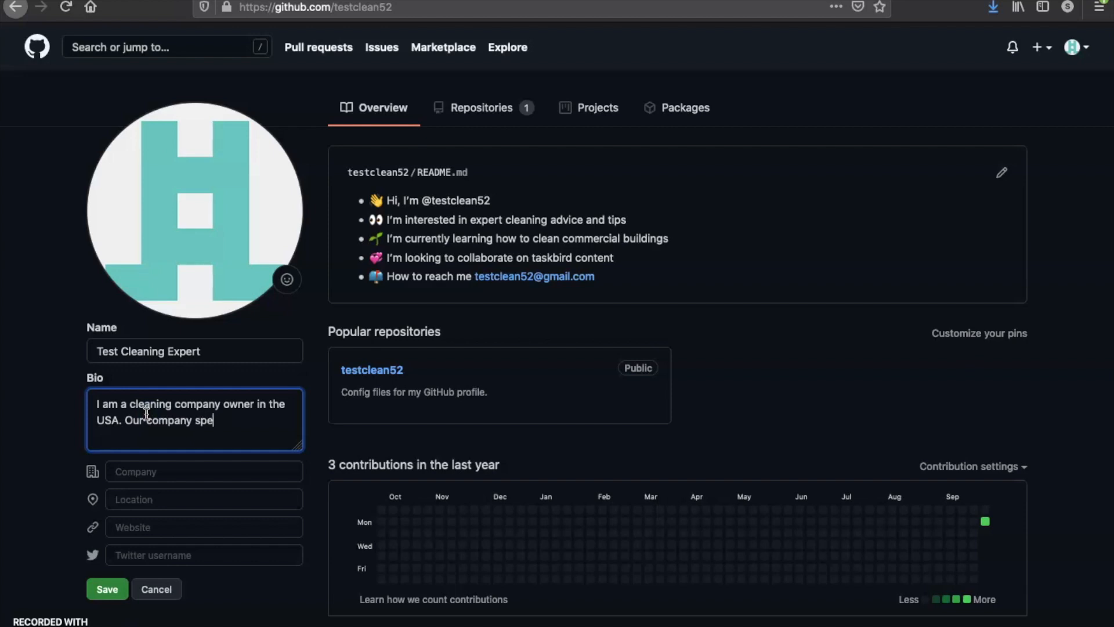
{"action": "type", "text": "cializes in commercial b"}
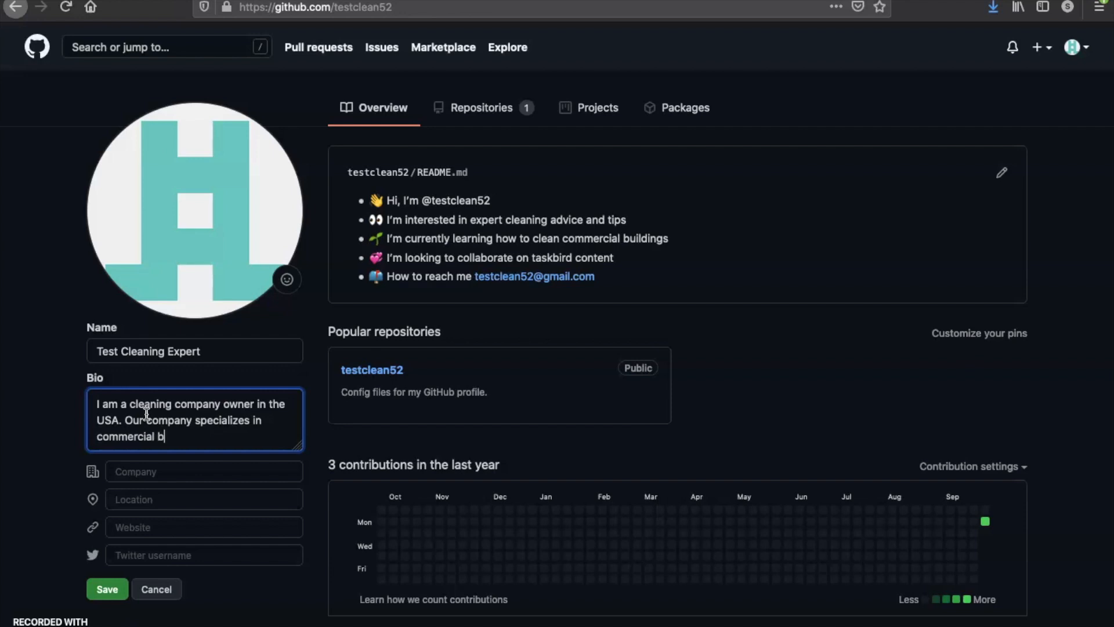
{"action": "type", "text": "uldings and residential"}
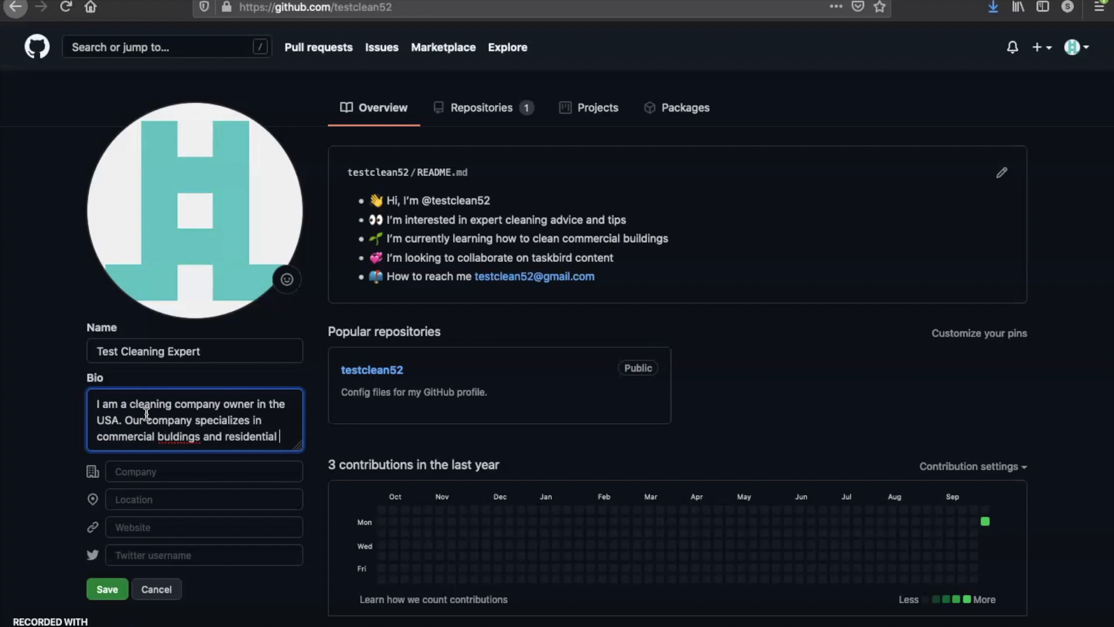
{"action": "left_click", "coordinate": [172, 436]}
{"action": "type", "text": "i"}
{"action": "left_click", "coordinate": [268, 440]}
{"action": "key", "text": "BackSpace"}
{"action": "type", "text": "."}
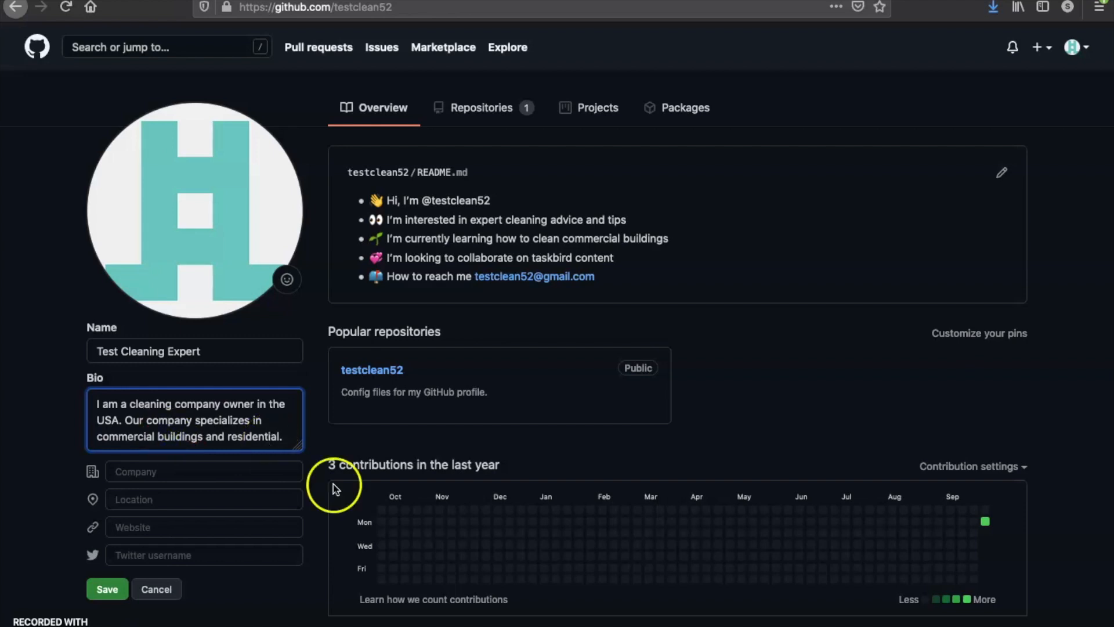
- Set company Test Cleaners, location USA, website Testclean.com, leave Twitter empty, and save
{"action": "left_click", "coordinate": [245, 469]}
{"action": "type", "text": "T"}
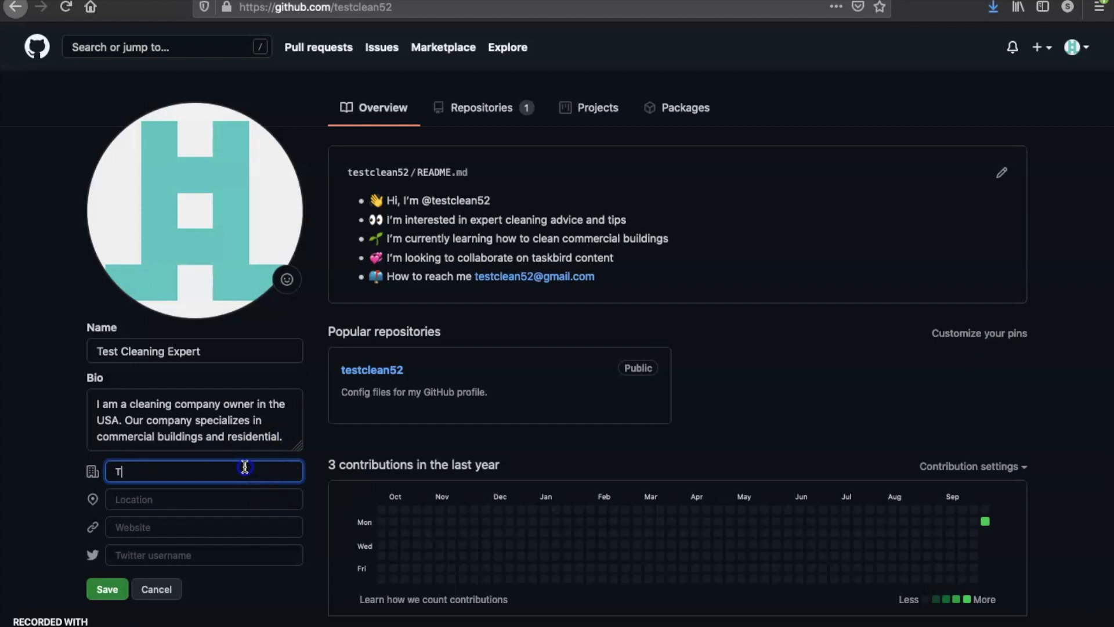
{"action": "type", "text": "est Cleaners"}
{"action": "left_click", "coordinate": [215, 493]}
{"action": "type", "text": "USA"}
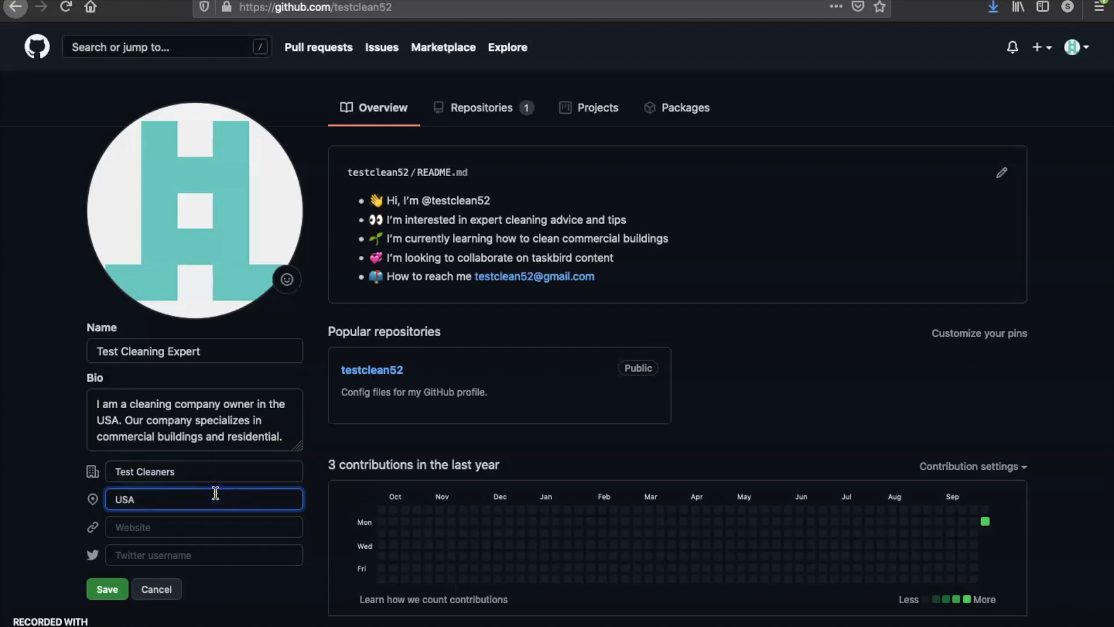
{"action": "left_click", "coordinate": [179, 529]}
{"action": "type", "text": "T"}
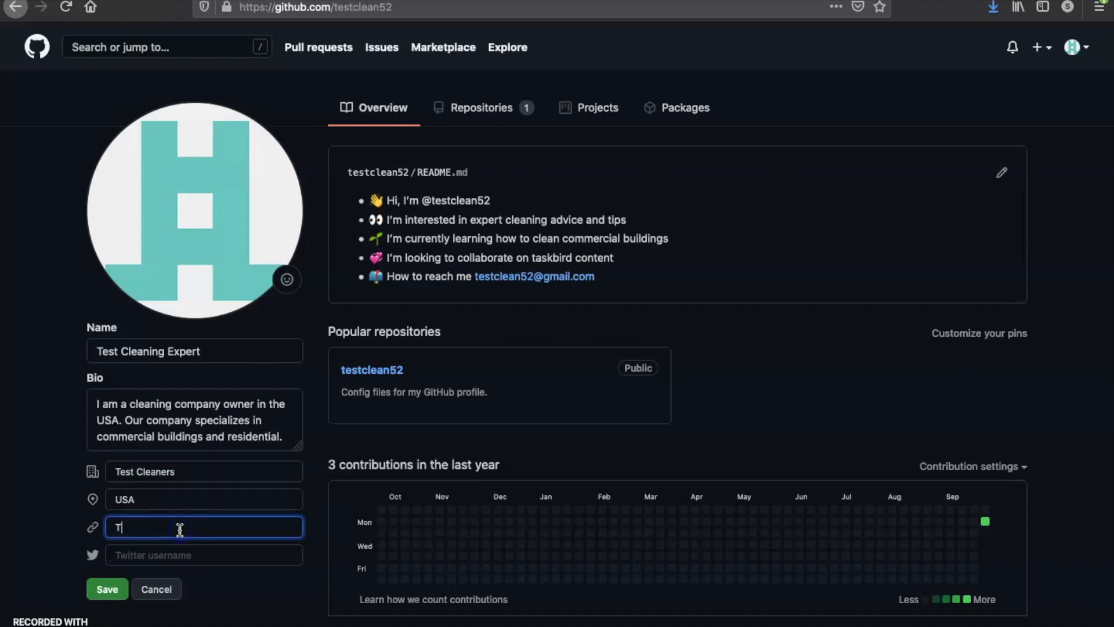
{"action": "type", "text": "estclean.com"}
{"action": "left_click", "coordinate": [199, 548]}
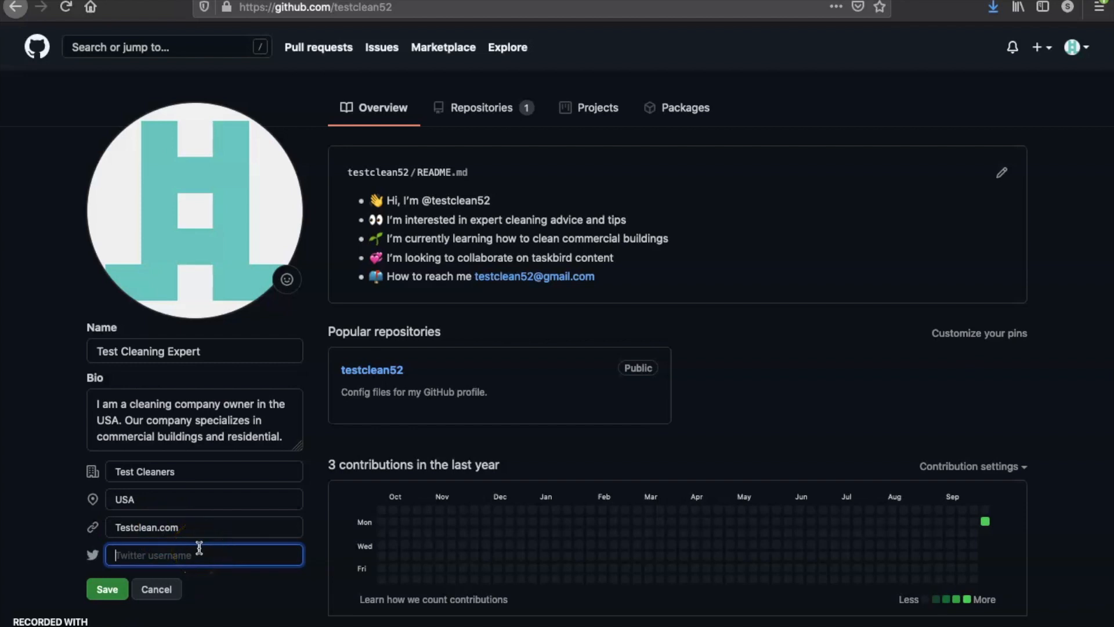
{"action": "type", "text": "N/A"}
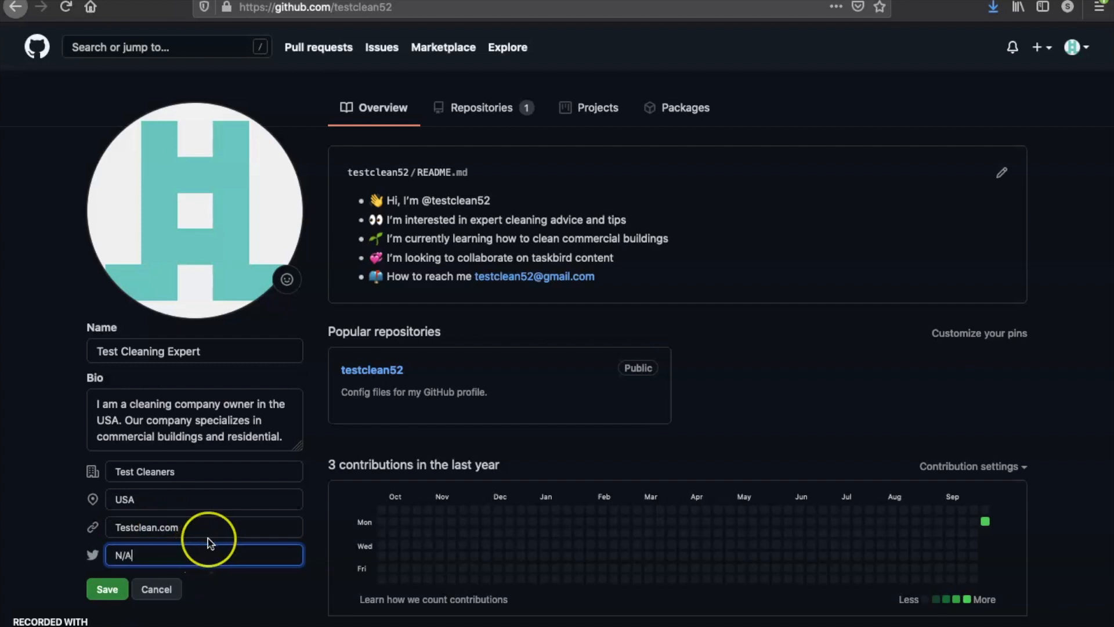
{"action": "key", "text": "BackSpace"}
{"action": "key", "text": "BackSpace"}
{"action": "key", "text": "BackSpace"}
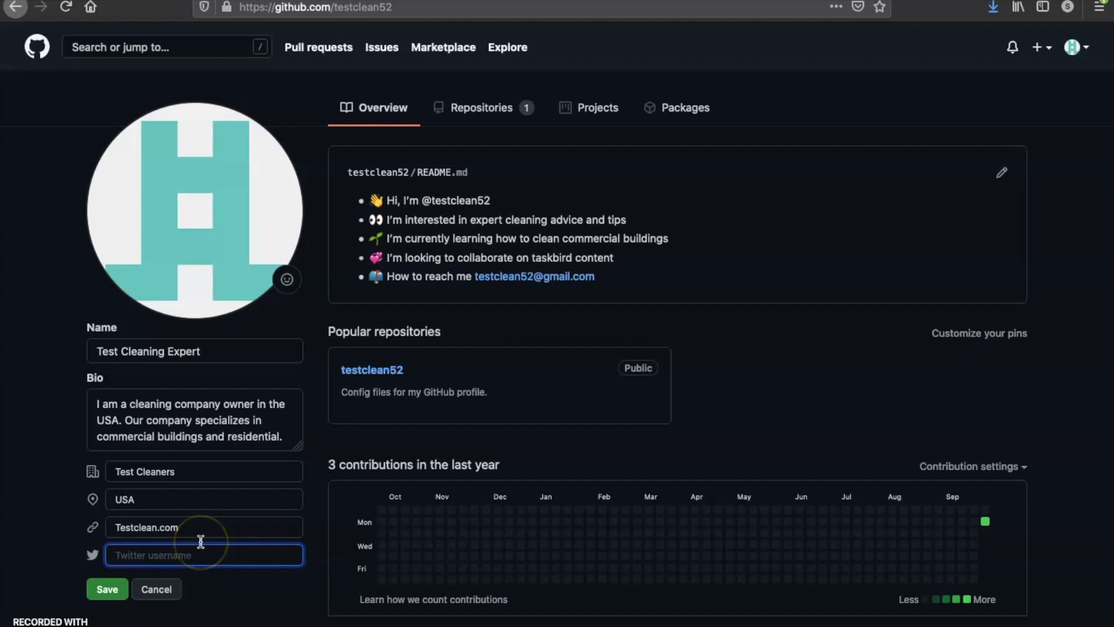
{"action": "left_click", "coordinate": [108, 588]}
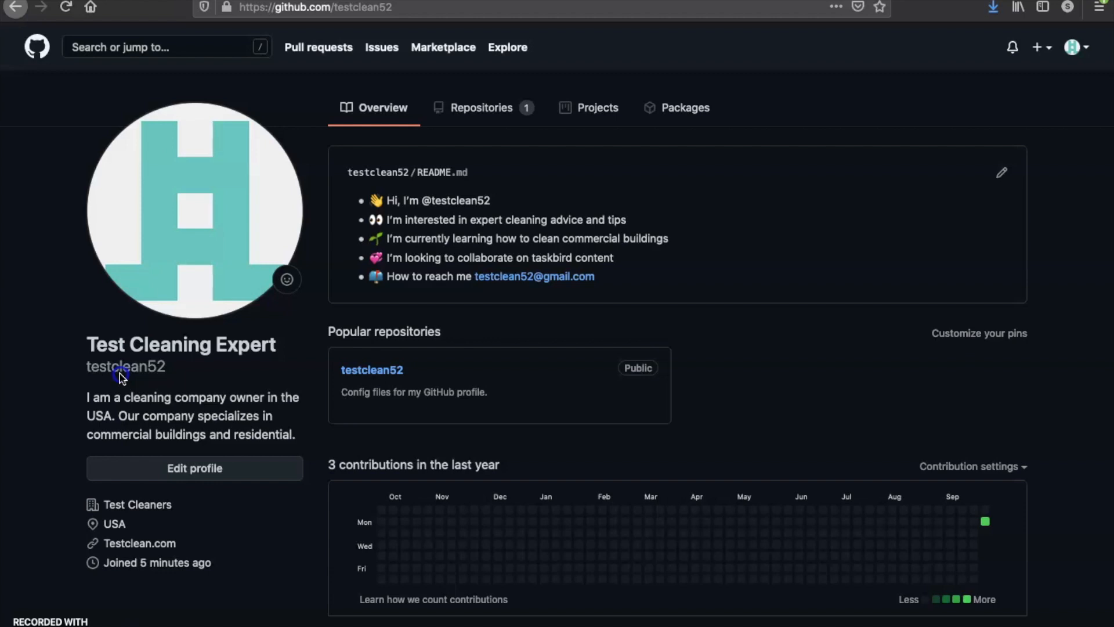
- Upload TestCleanProfilePicture.jpg from public profile settings and set it as the profile picture
{"action": "left_click", "coordinate": [204, 253]}
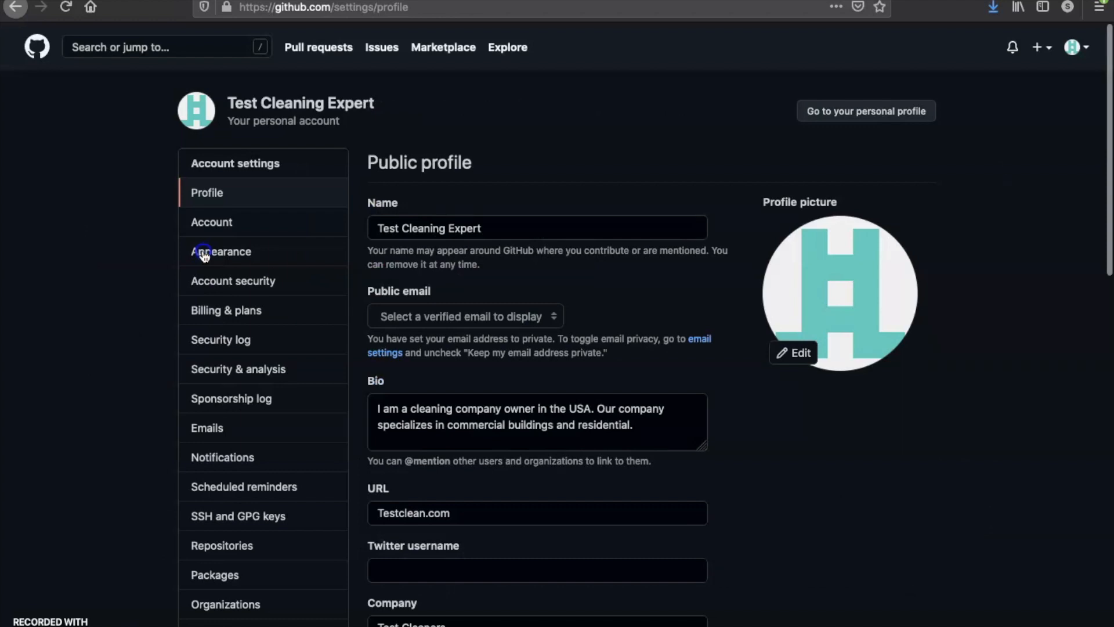
{"action": "left_click", "coordinate": [799, 355]}
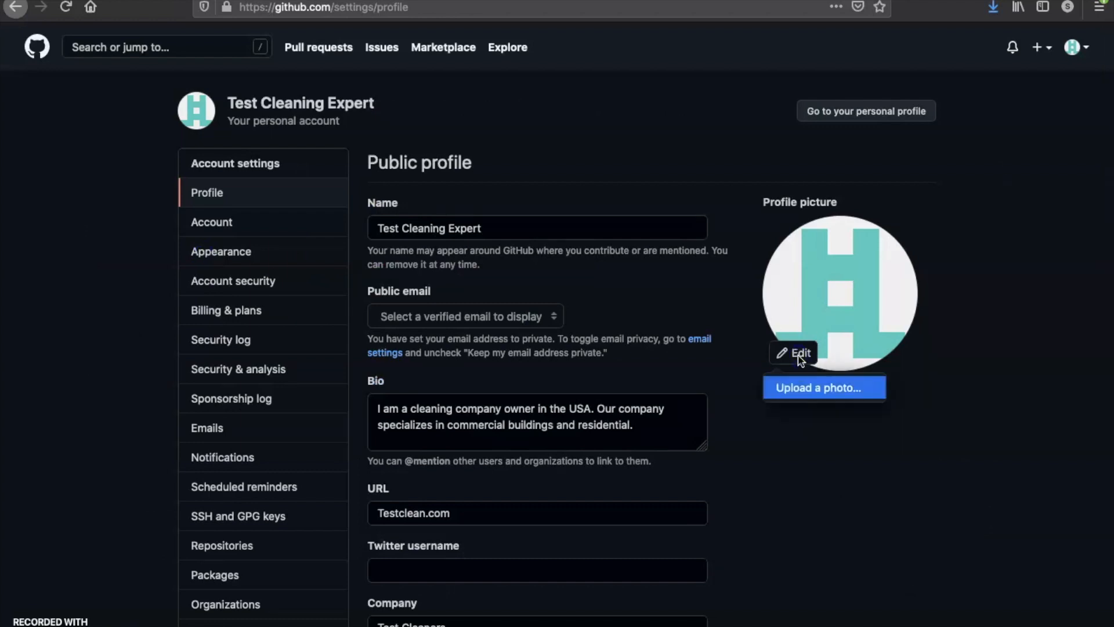
{"action": "left_click", "coordinate": [799, 386]}
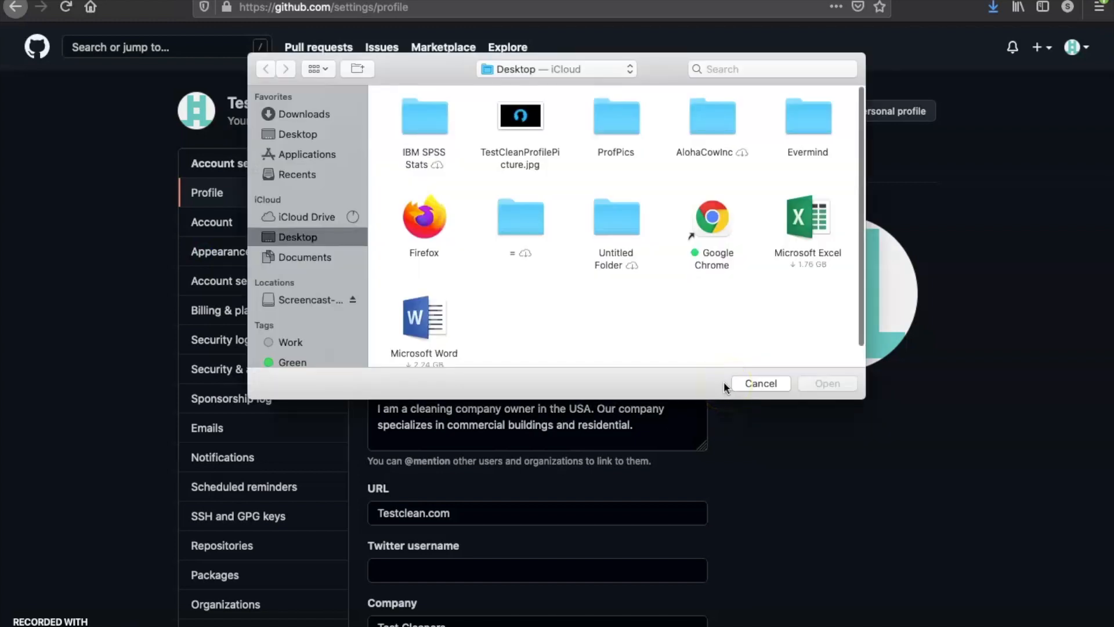
{"action": "left_click", "coordinate": [497, 215]}
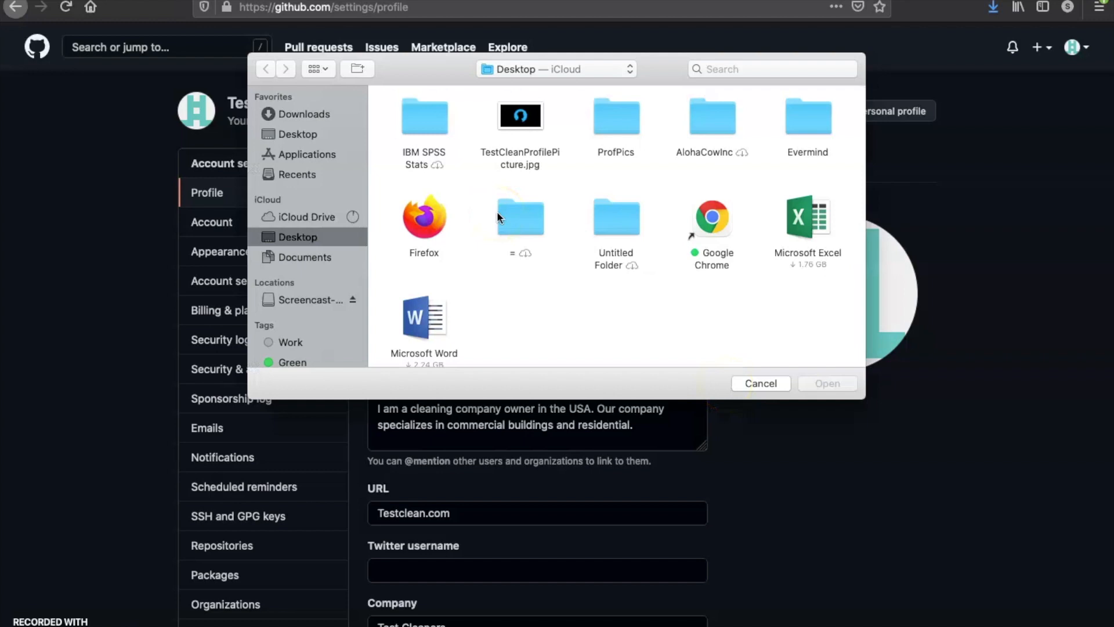
{"action": "left_click", "coordinate": [520, 118]}
{"action": "left_click", "coordinate": [833, 382]}
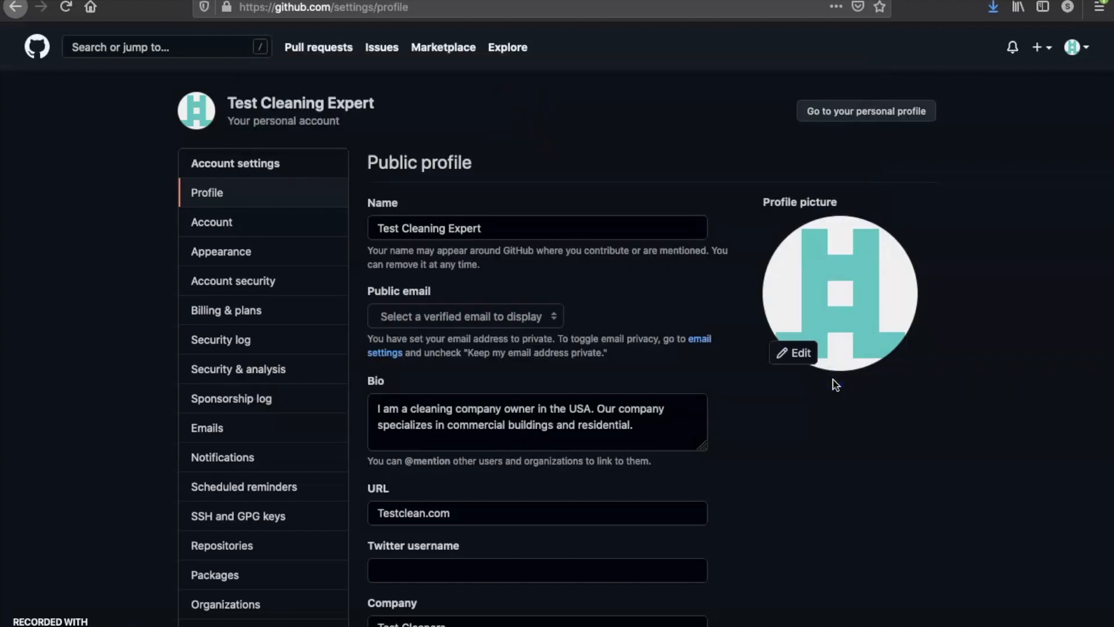
{"action": "left_click", "coordinate": [771, 443]}
{"action": "left_click", "coordinate": [460, 149]}
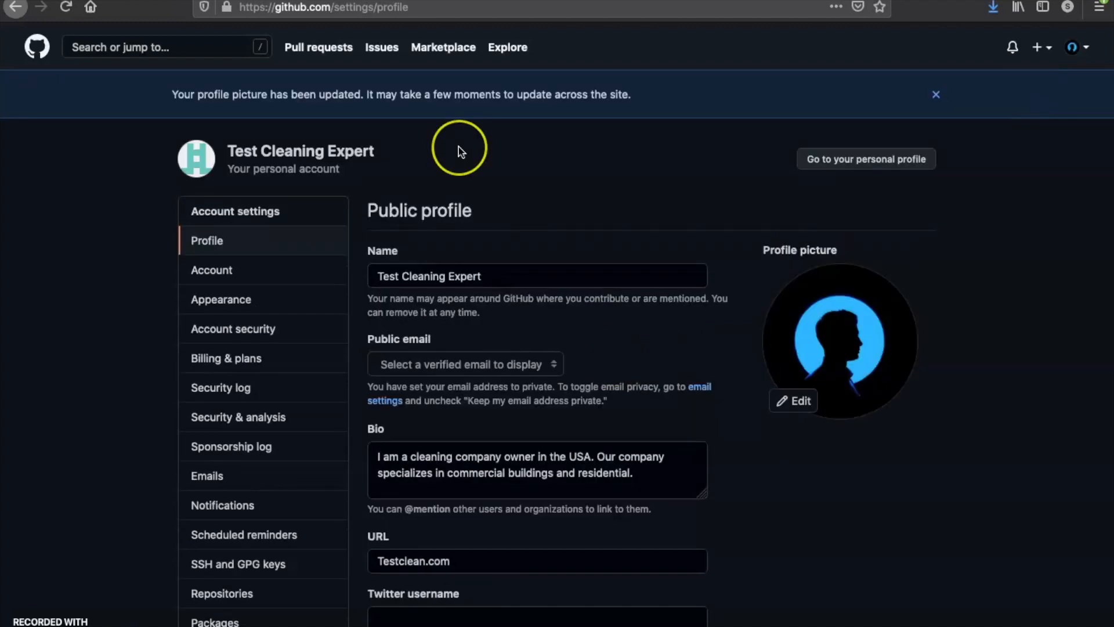
- Jump to your own profile repository from the Search or jump to box
{"action": "left_click", "coordinate": [186, 48]}
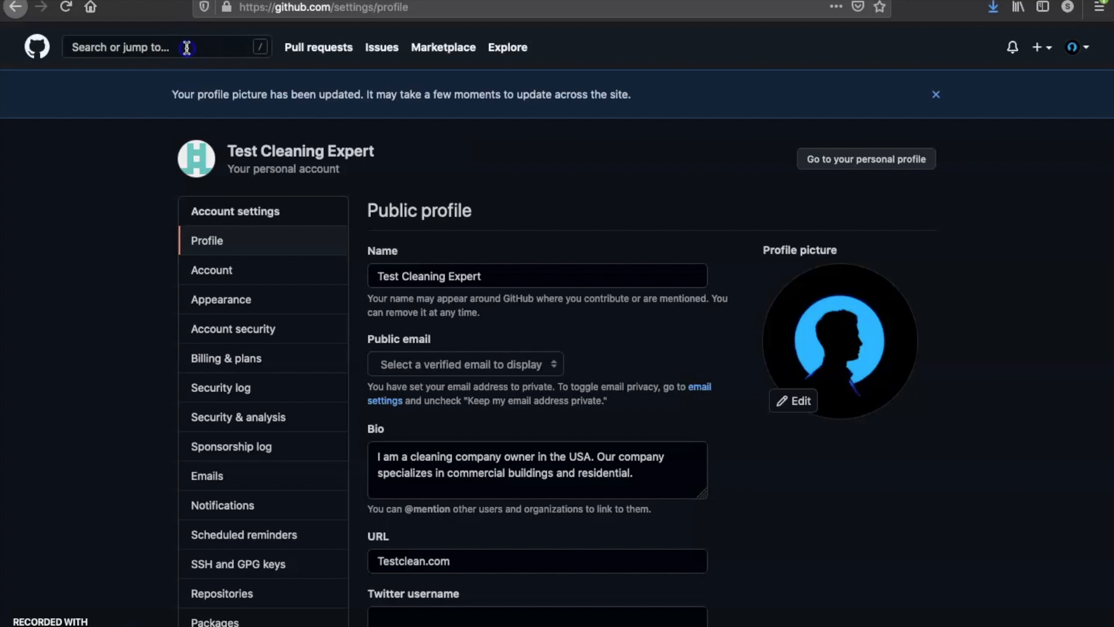
{"action": "left_click", "coordinate": [186, 47]}
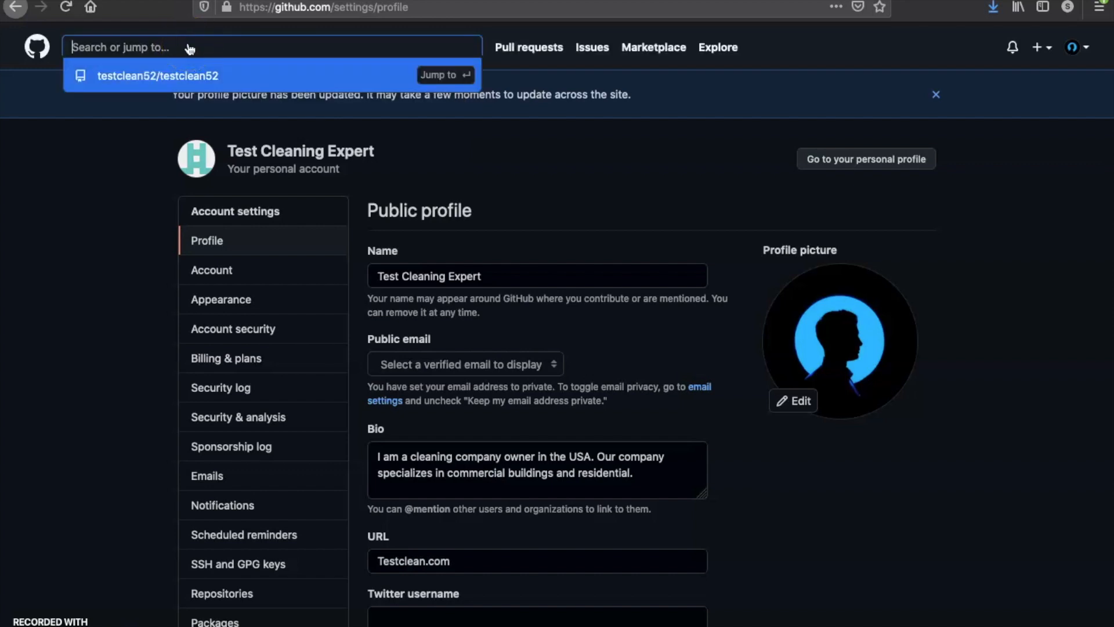
{"action": "left_click", "coordinate": [208, 84]}
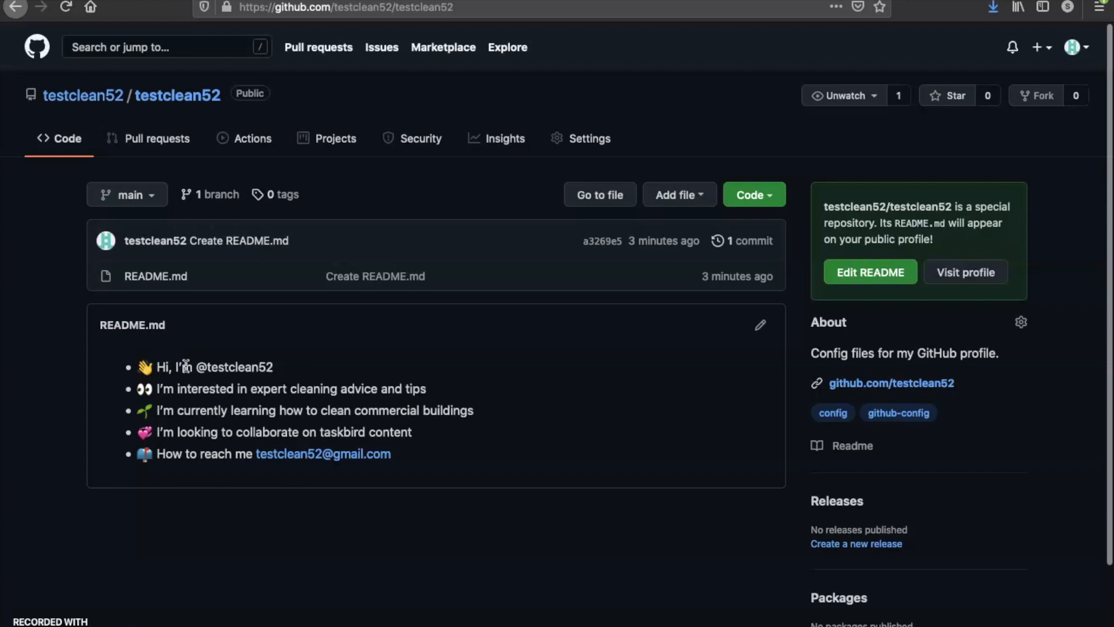
- Search all of GitHub for 'taskbird/community-content'
{"action": "left_click", "coordinate": [130, 46]}
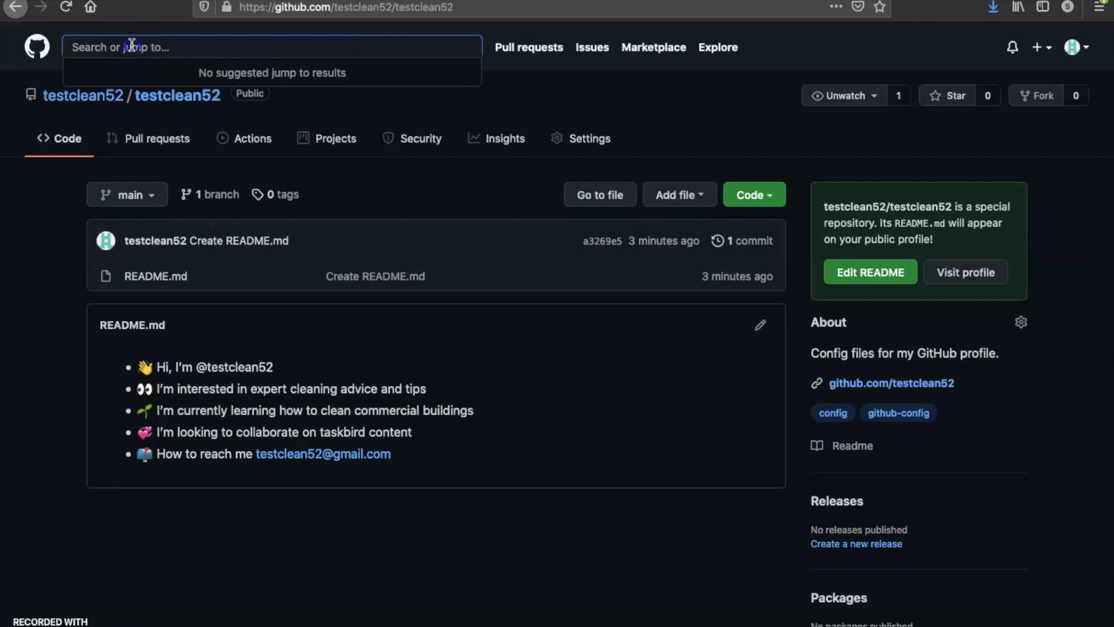
{"action": "type", "text": "ta"}
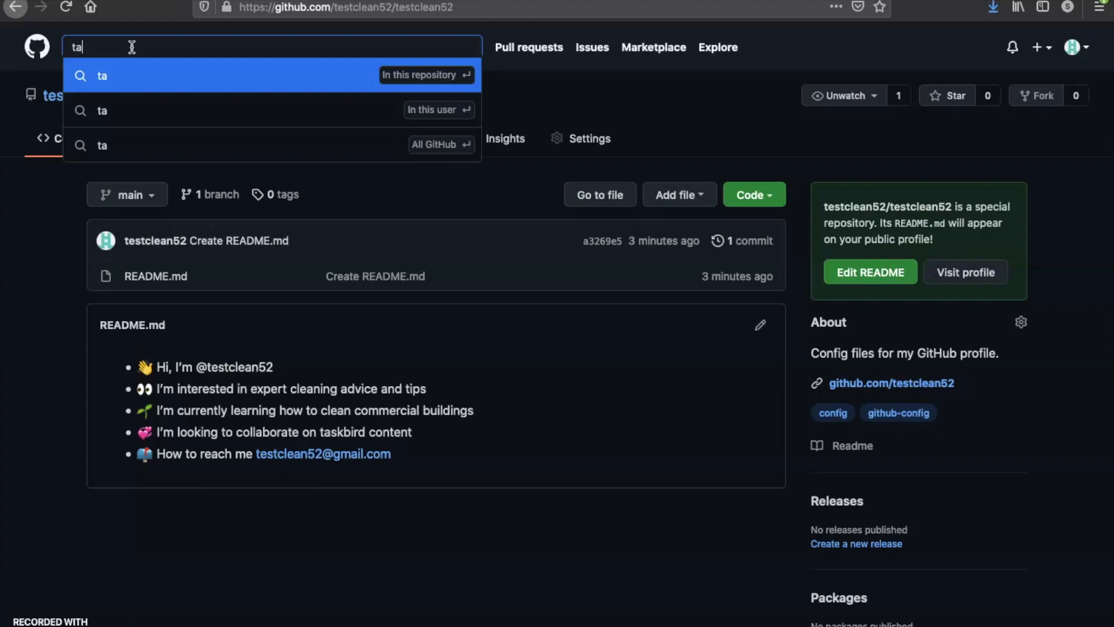
{"action": "type", "text": "skbird/co"}
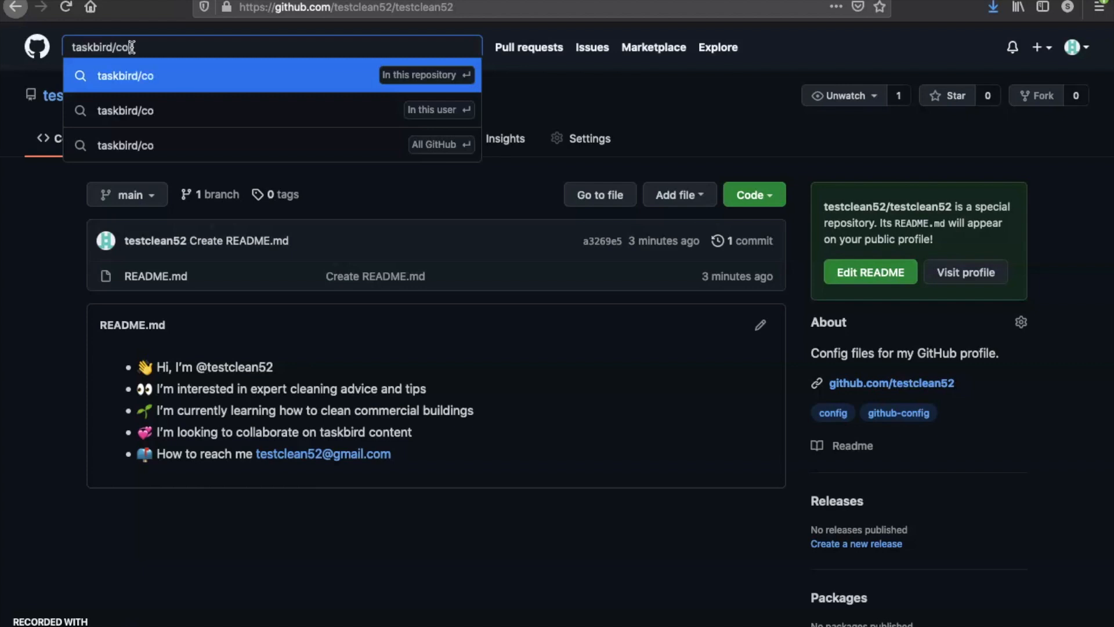
{"action": "type", "text": "mmunity"}
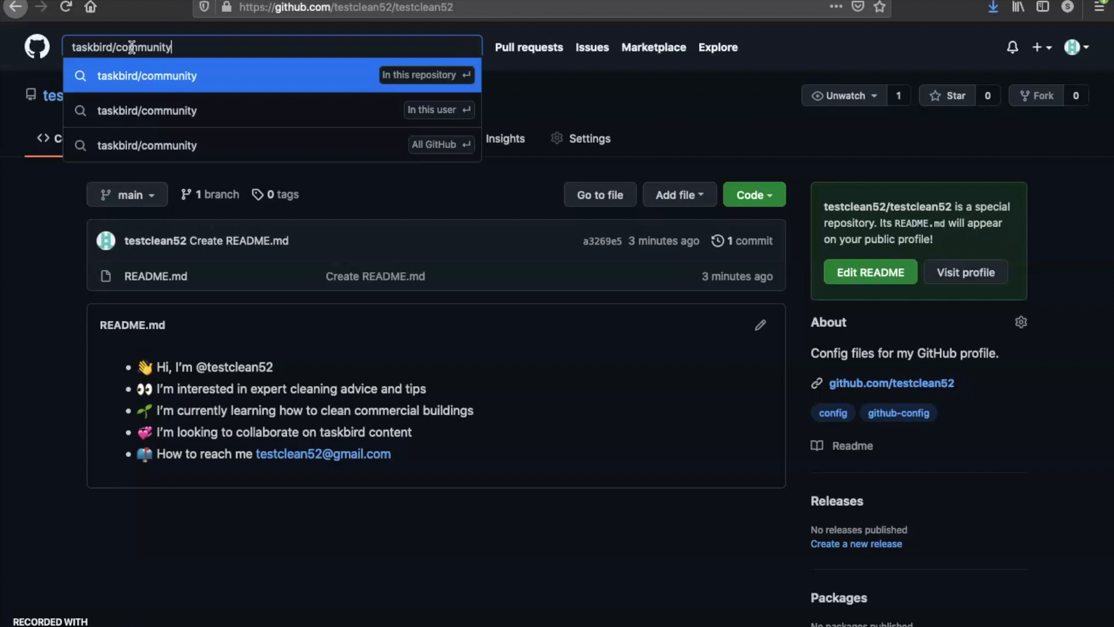
{"action": "type", "text": "-content"}
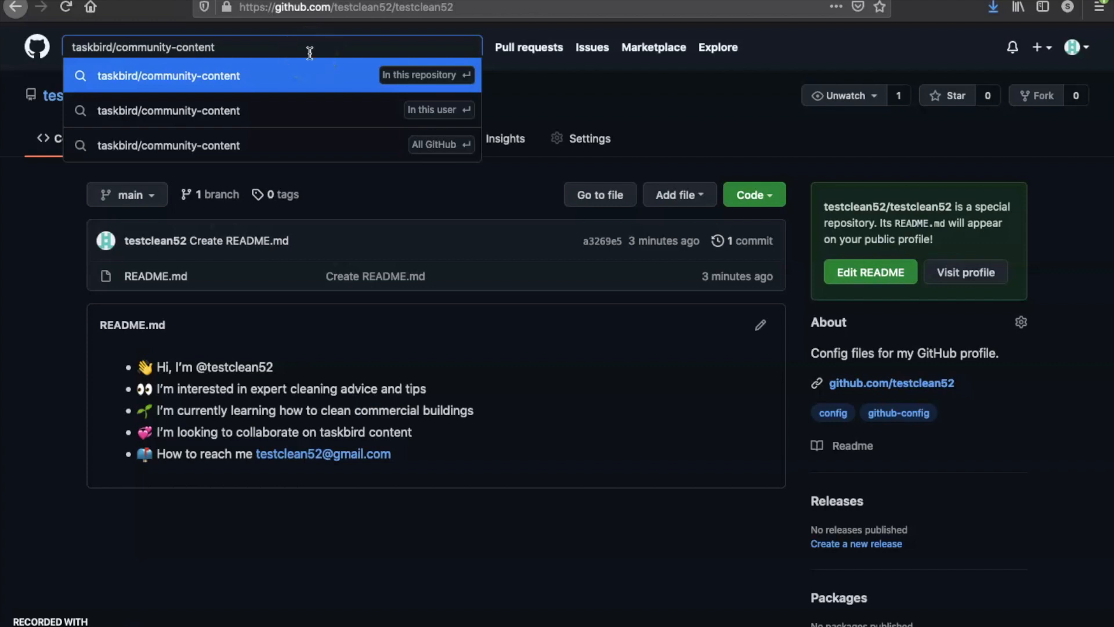
{"action": "left_click", "coordinate": [439, 74]}
{"action": "key", "text": "Down"}
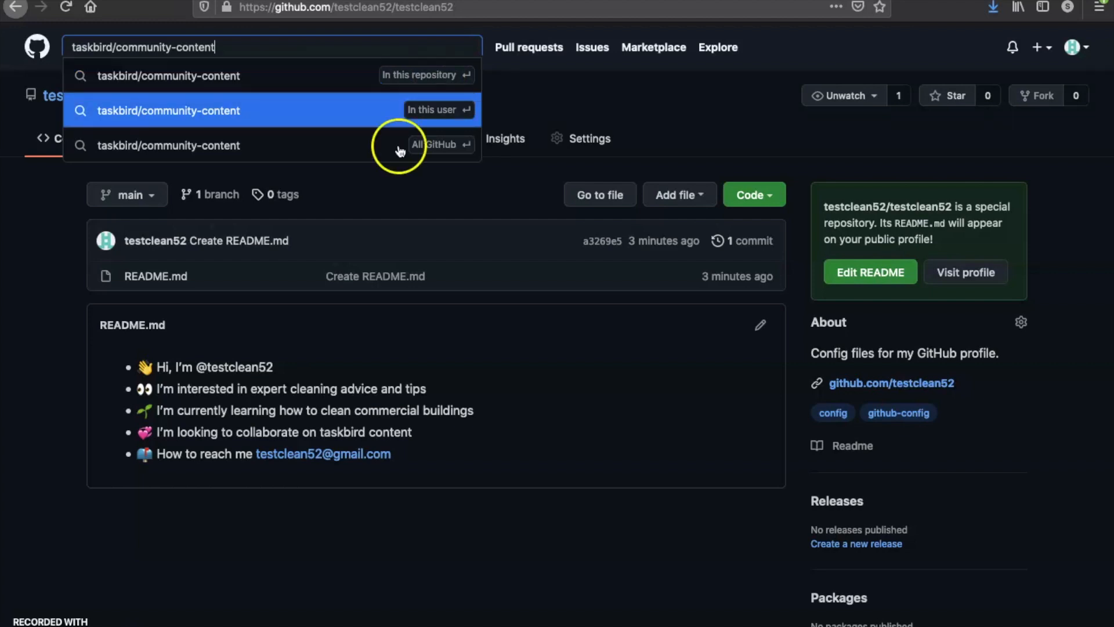
{"action": "left_click", "coordinate": [438, 144]}
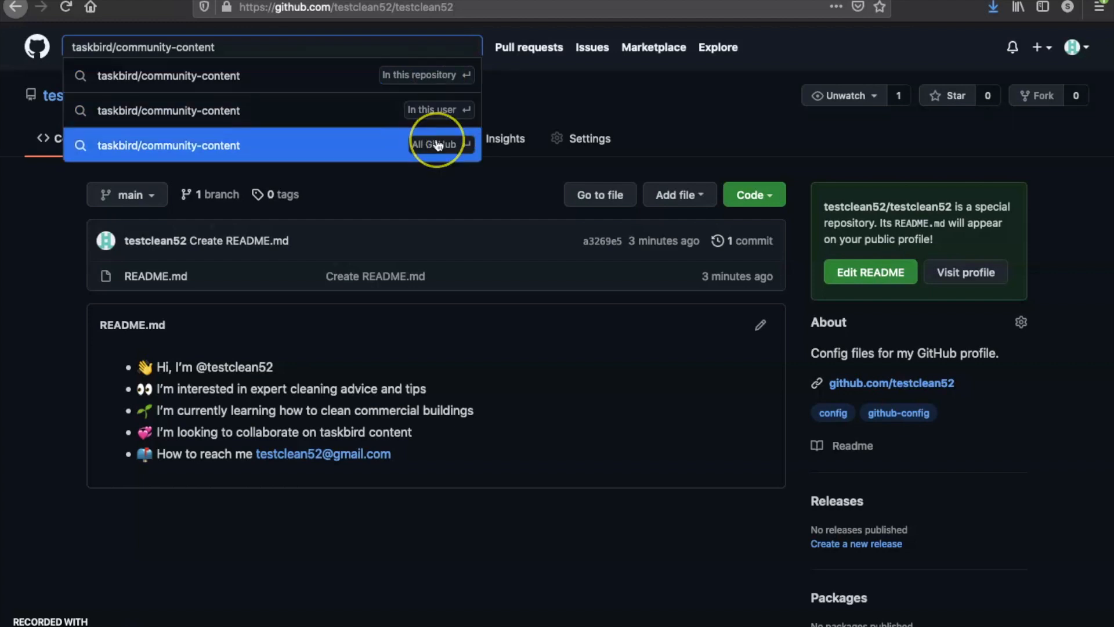
{"action": "left_click", "coordinate": [358, 143]}
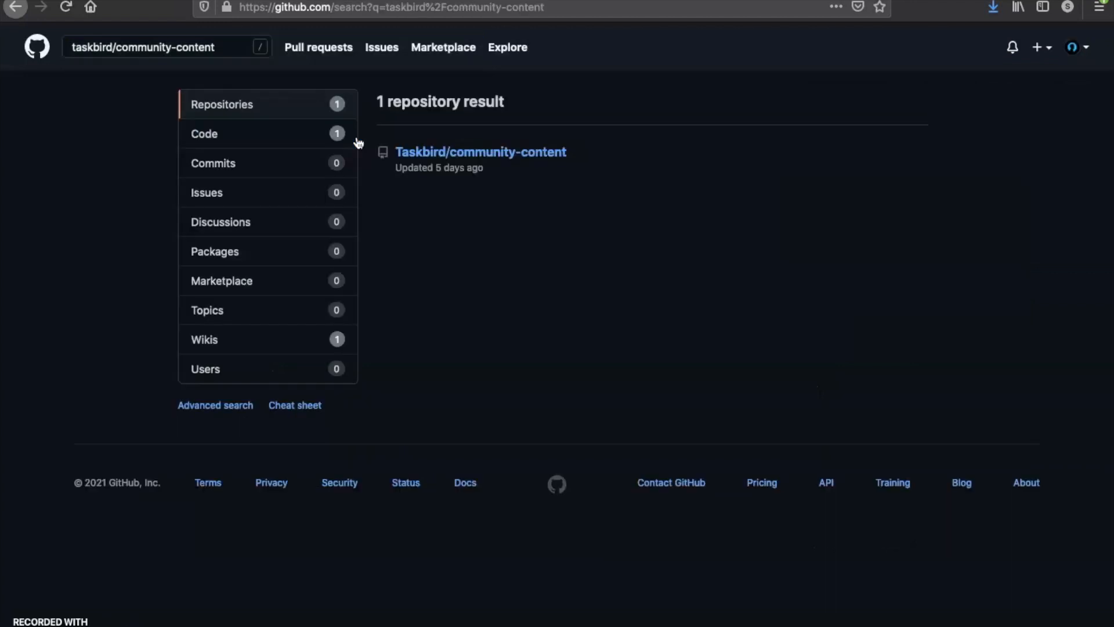
- Open the Taskbird/community-content result, skim its README, then open README.md
{"action": "left_click", "coordinate": [434, 150]}
{"action": "left_click", "coordinate": [475, 155]}
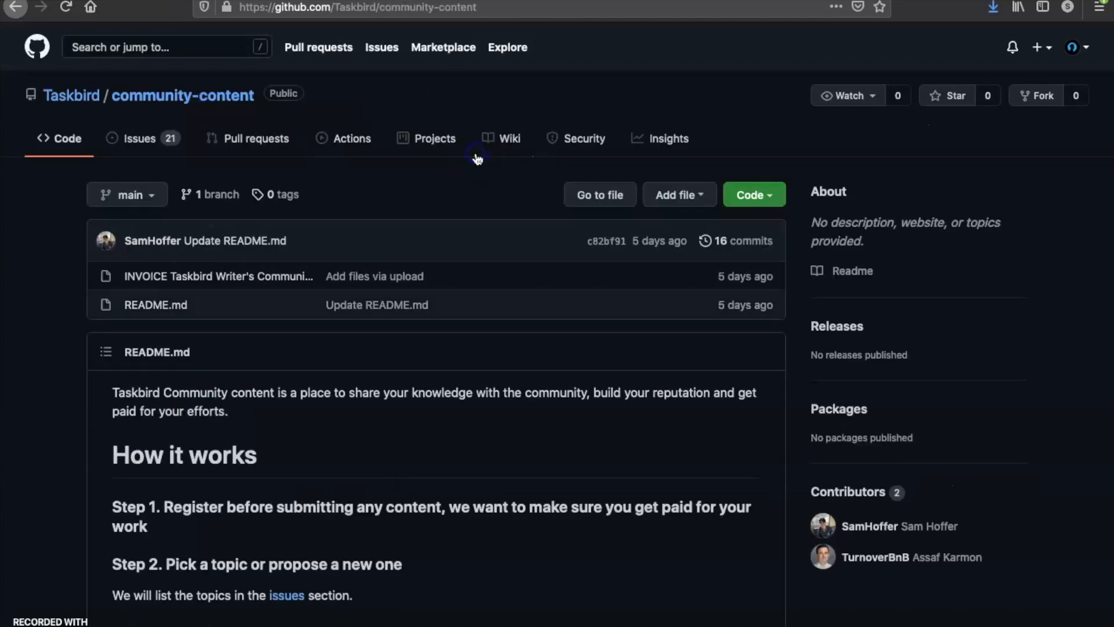
{"action": "scroll", "coordinate": [480, 339], "scroll_direction": "down", "scroll_amount": 5}
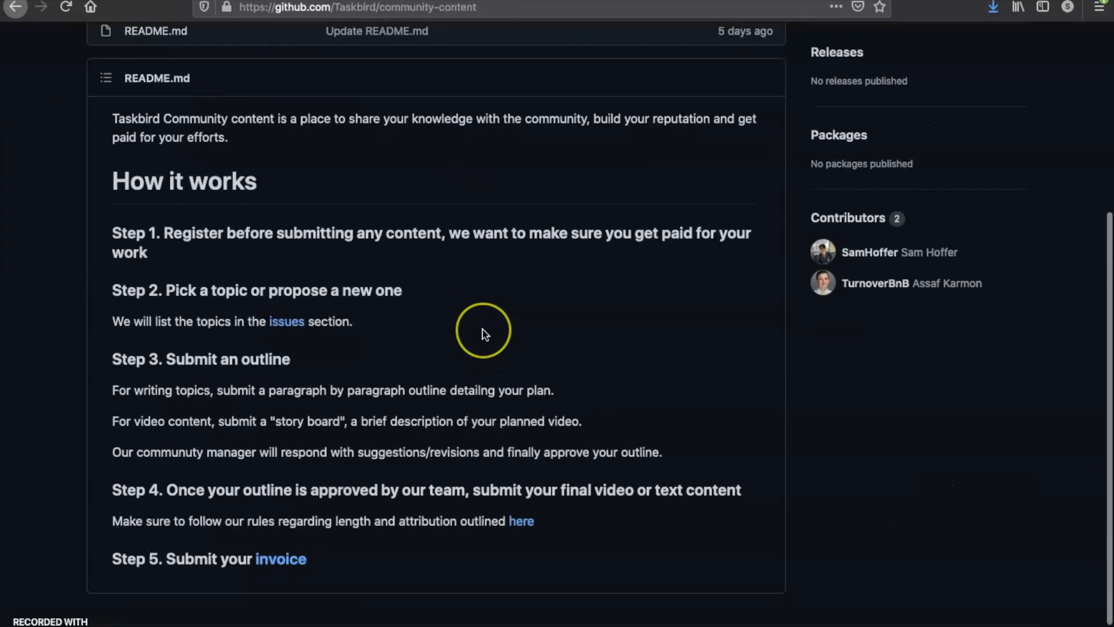
{"action": "left_click", "coordinate": [462, 254]}
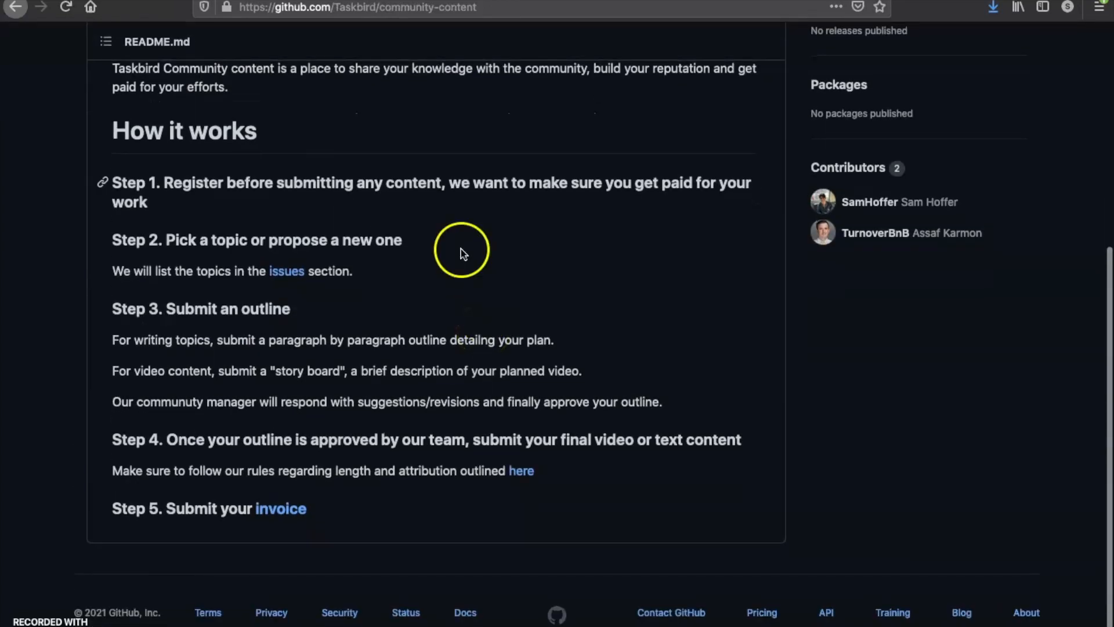
{"action": "scroll", "coordinate": [228, 160], "scroll_direction": "up", "scroll_amount": 1}
{"action": "scroll", "coordinate": [229, 161], "scroll_direction": "up", "scroll_amount": 2}
{"action": "left_click", "coordinate": [162, 174]}
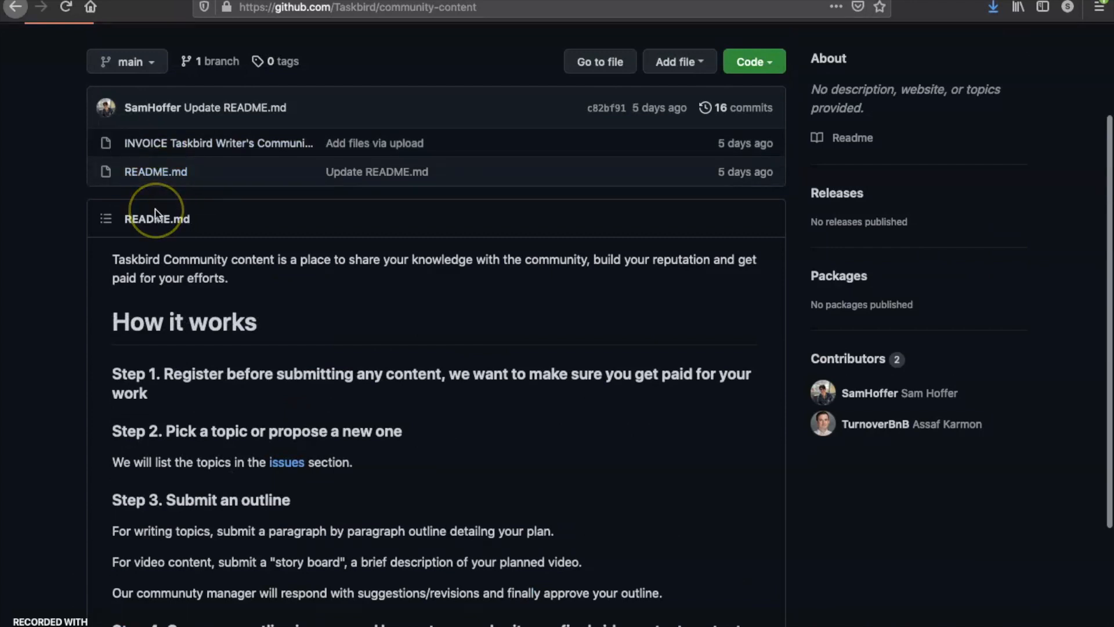